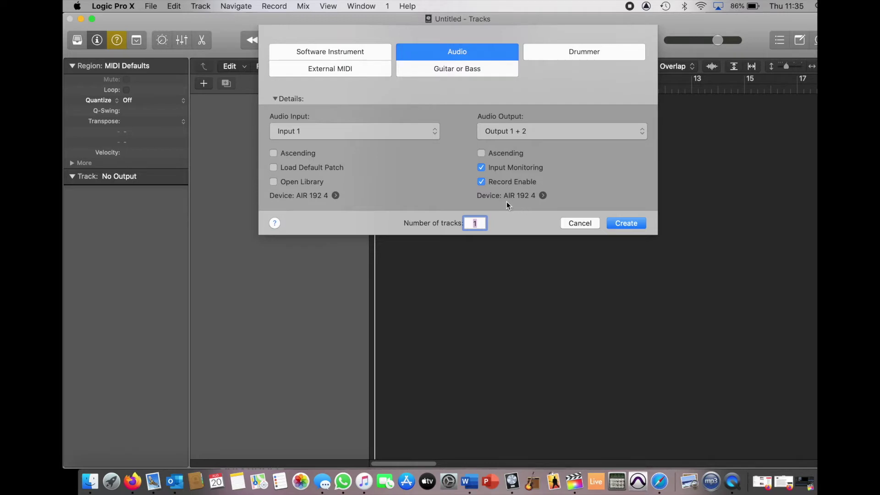
Step: In the audio device preferences, try External Headphones as output, reselect AIR 192 4, and review the I/O buffer size options
click(542, 196)
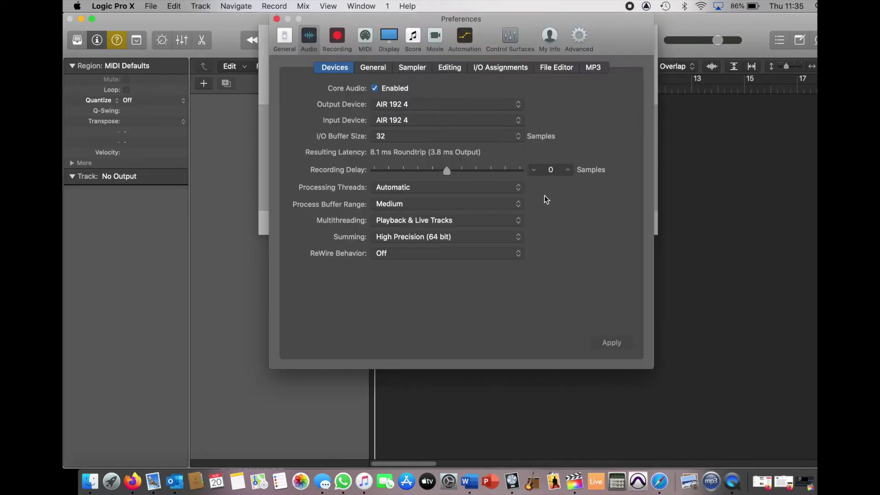
click(399, 106)
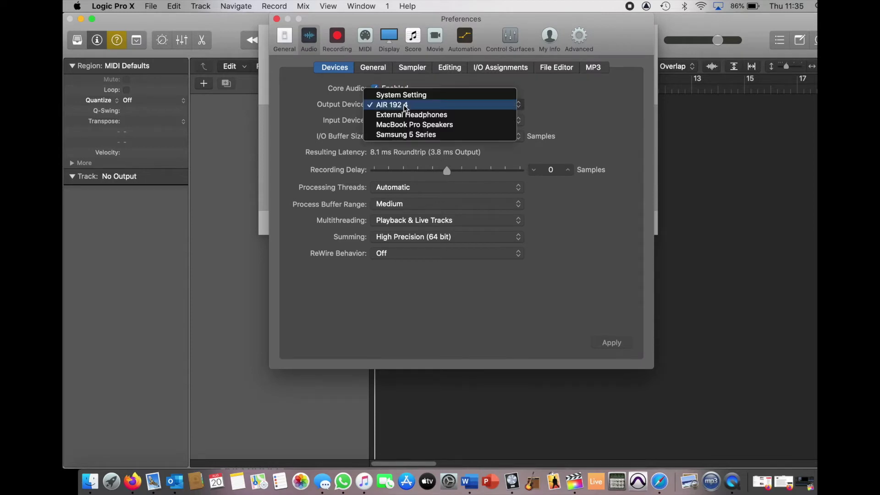
click(406, 115)
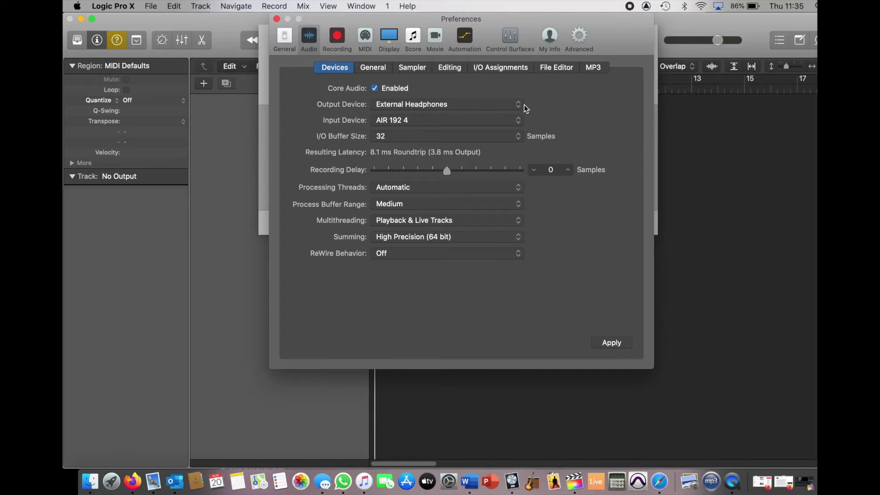
click(445, 105)
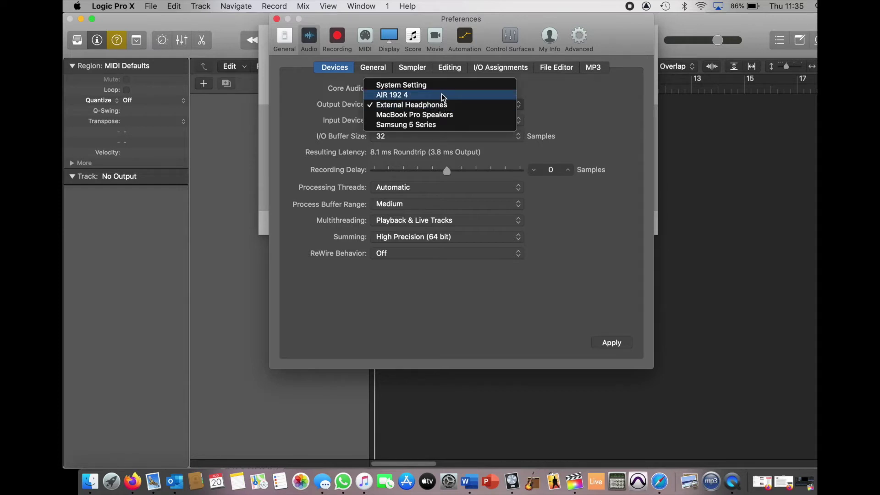
click(441, 94)
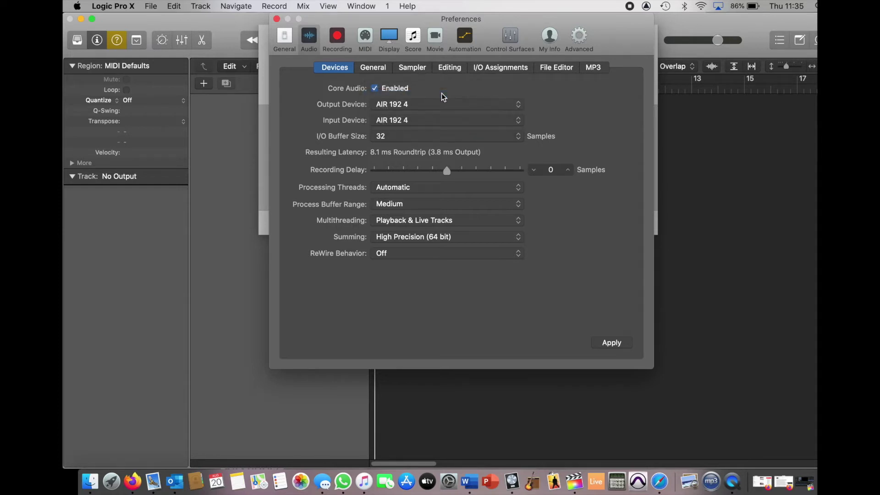
click(436, 138)
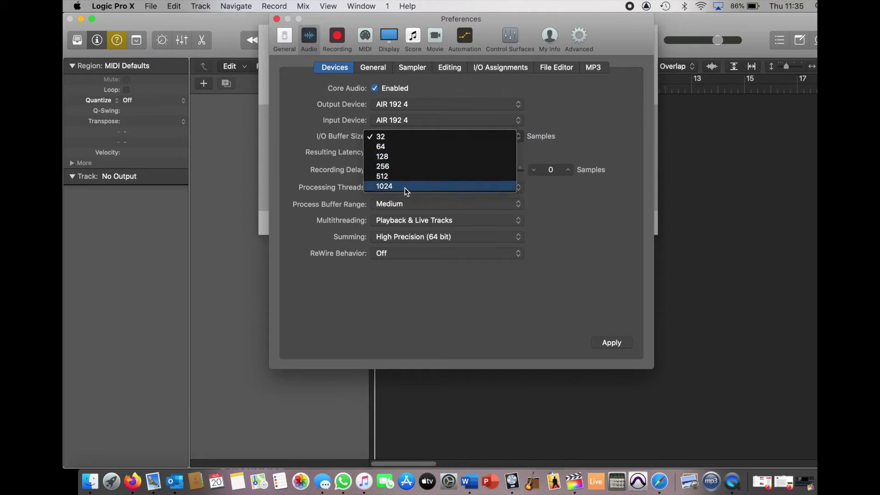
click(611, 250)
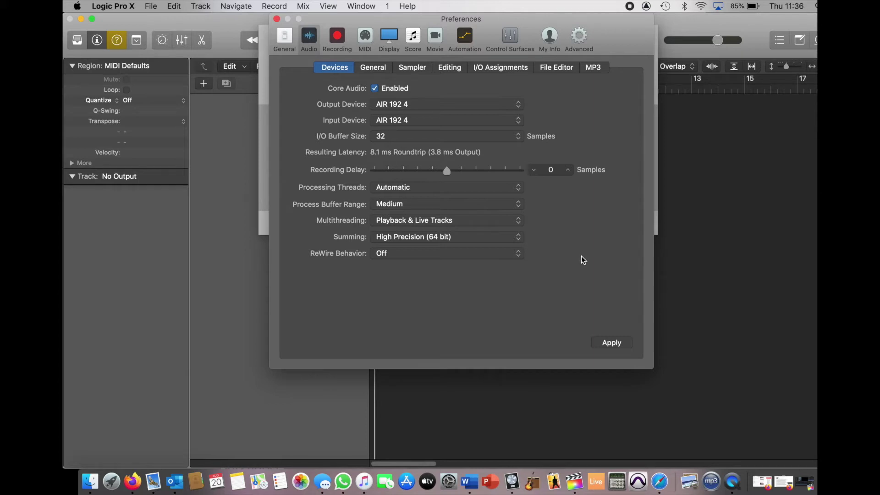
Step: Apply the audio device settings and create one audio track with Input 1 and Output 1 + 2
click(609, 346)
click(276, 19)
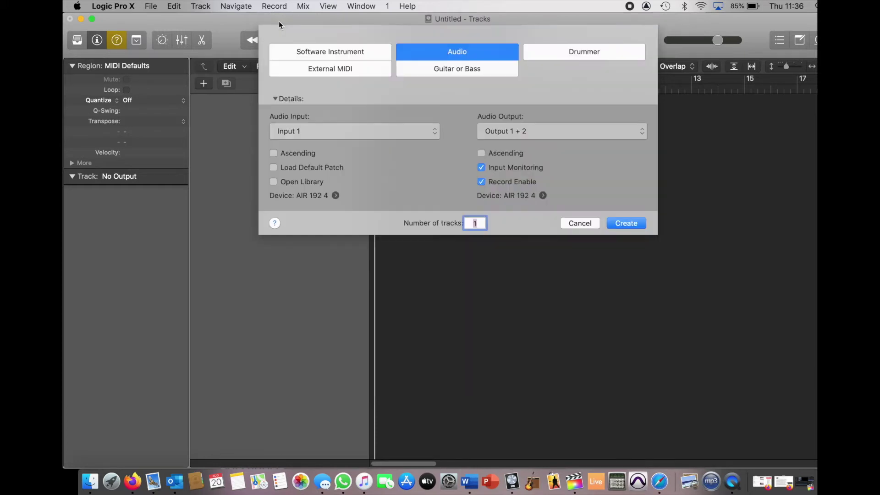
click(625, 223)
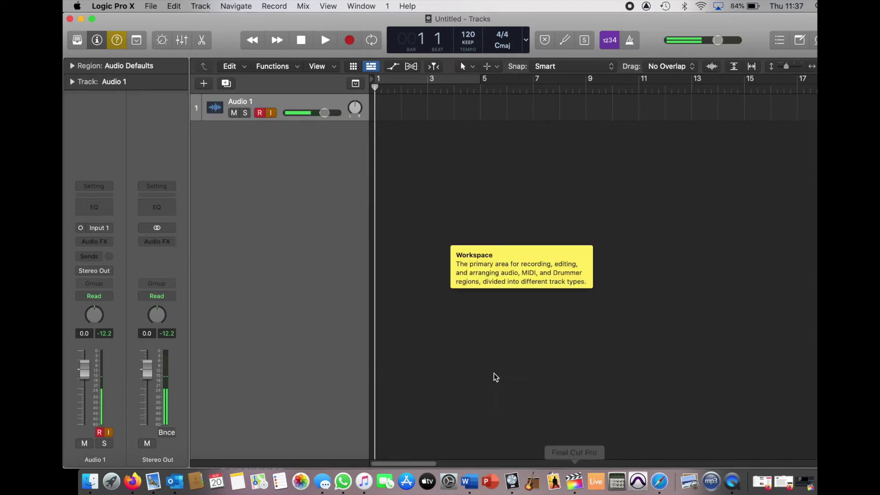
Step: Turn off input monitoring on the Audio 1 track
click(272, 113)
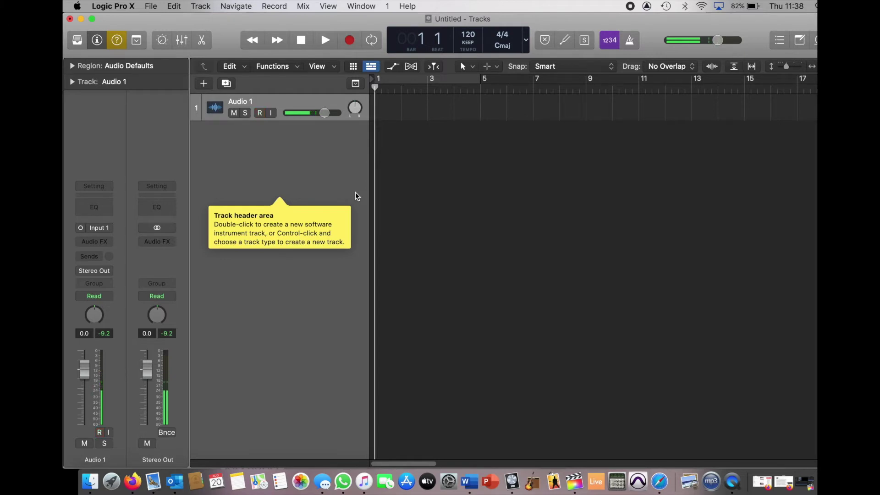
key(alt+r)
key(alt+r)
key(alt+r)
key(alt+r)
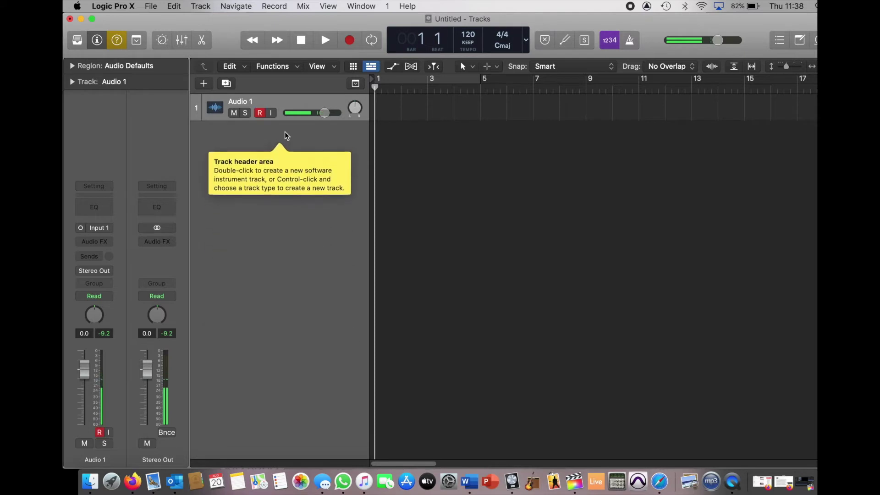
Step: Add a second audio track below Audio 1 and delete it again
right_click(259, 131)
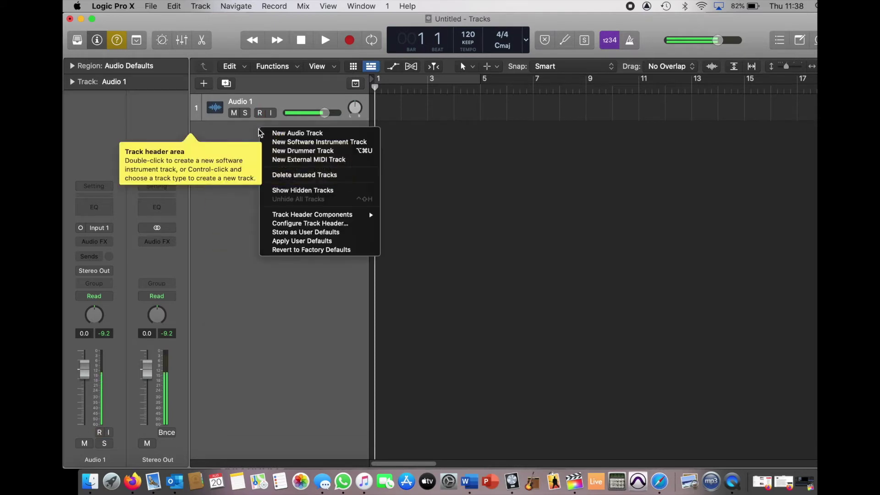
click(276, 134)
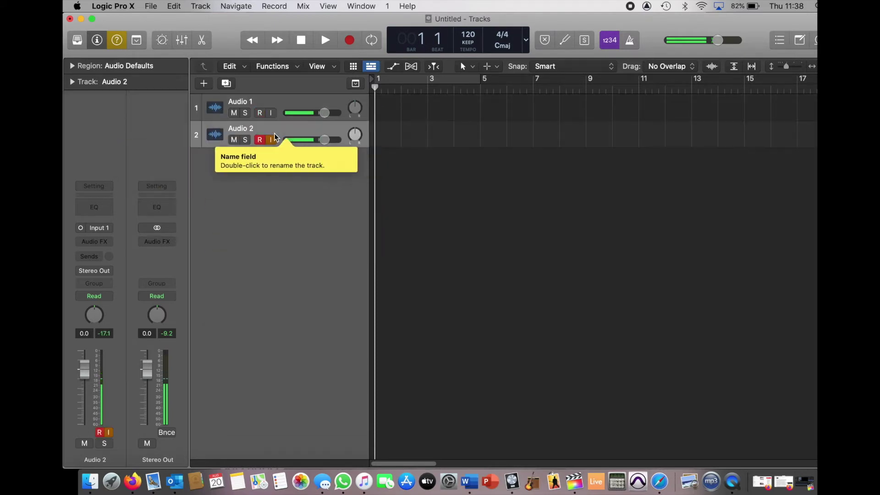
right_click(281, 136)
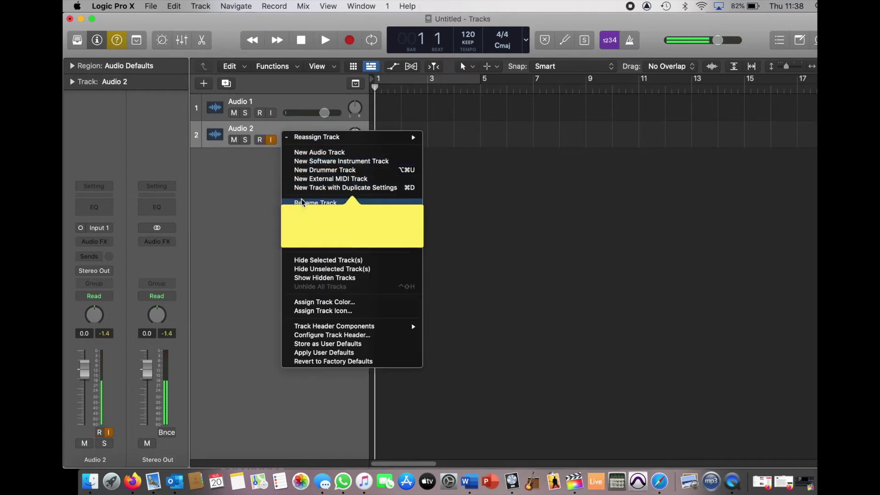
click(299, 211)
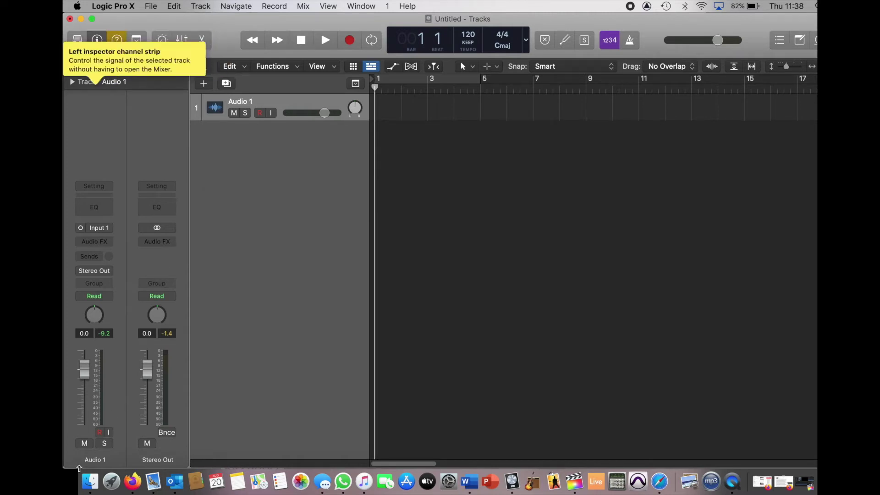
Step: Resize and reposition the project window so that it fits fully on screen with the desktop visible around it
drag(63, 467, 175, 357)
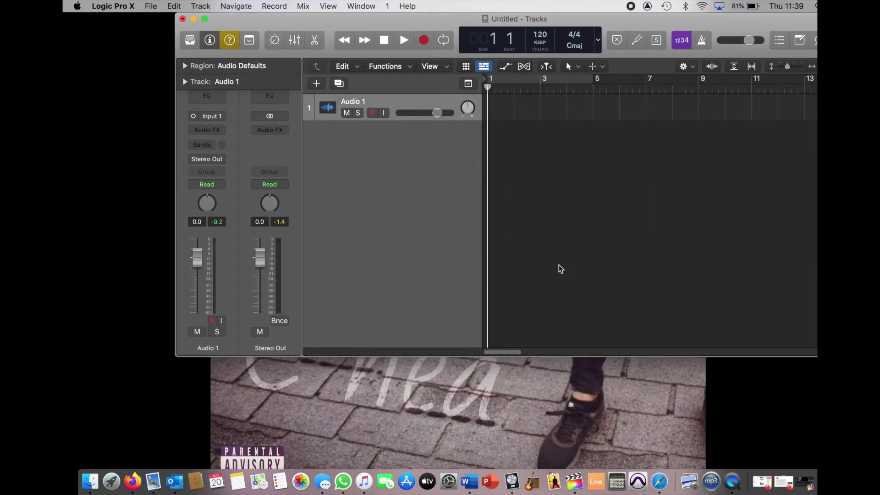
drag(629, 20, 556, 35)
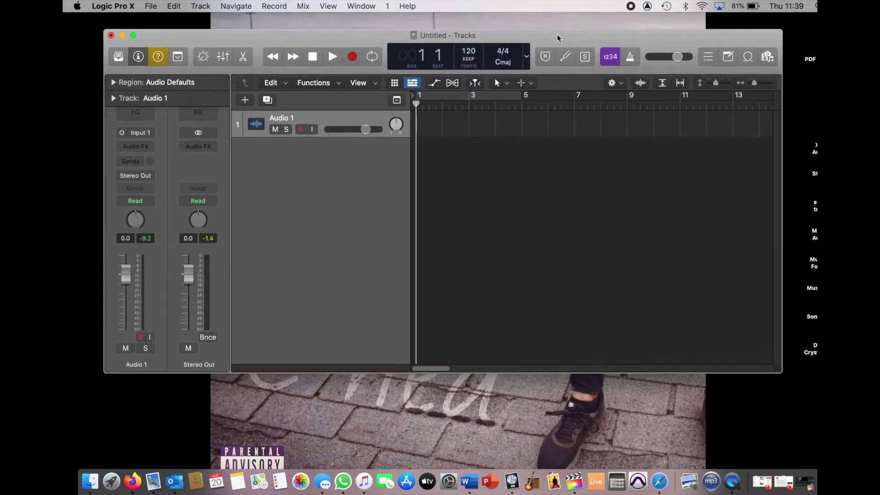
drag(110, 372, 77, 422)
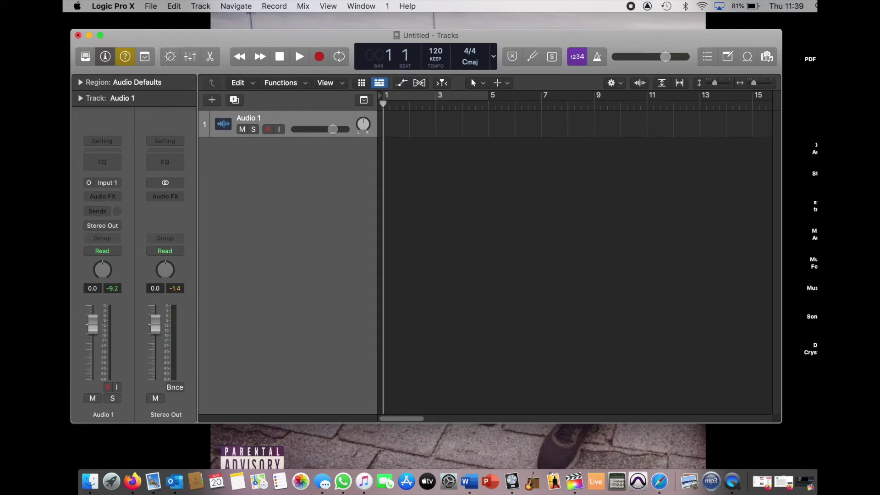
drag(778, 420, 809, 431)
drag(526, 31, 534, 29)
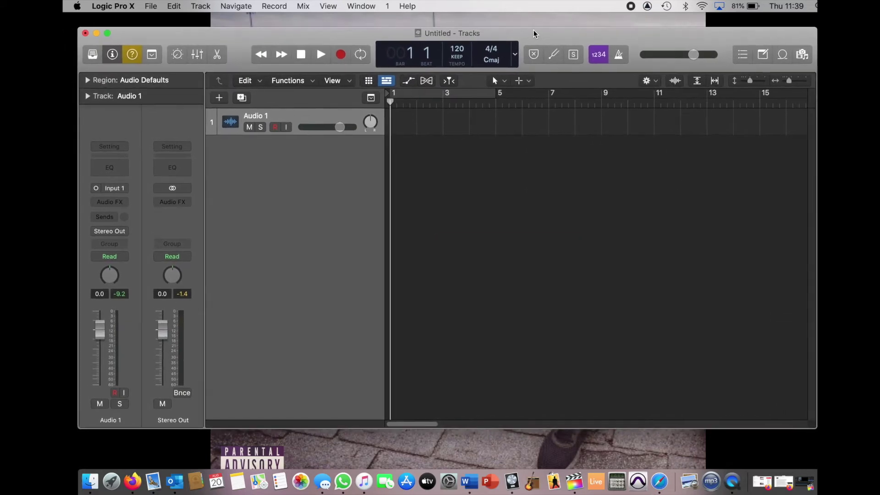
Step: Record-enable the Audio 1 track and change its track color to magenta
mouse_move(469, 360)
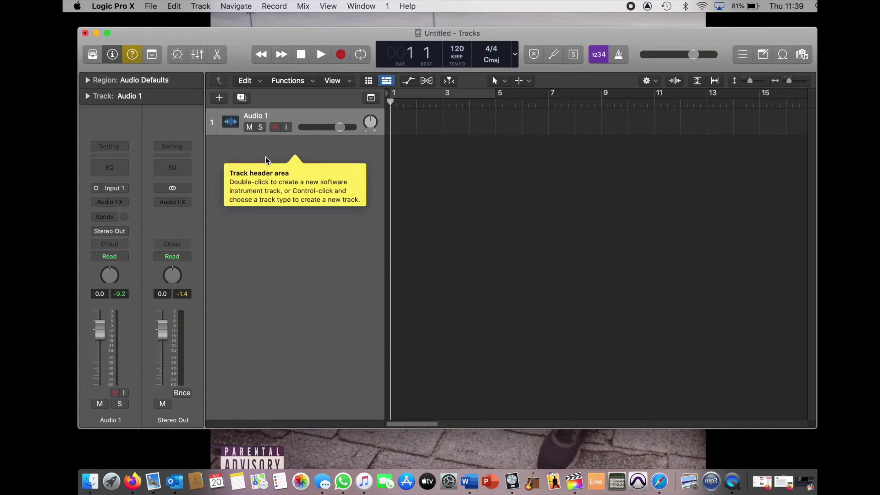
mouse_move(213, 134)
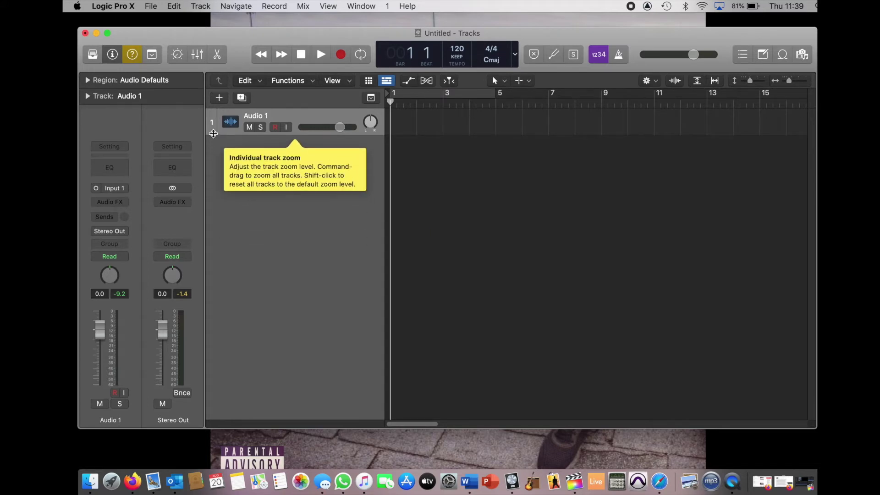
click(272, 127)
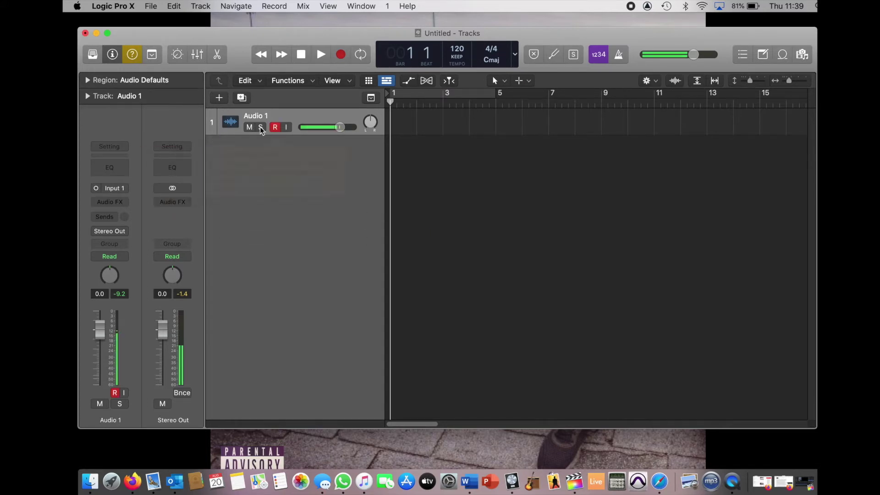
right_click(212, 128)
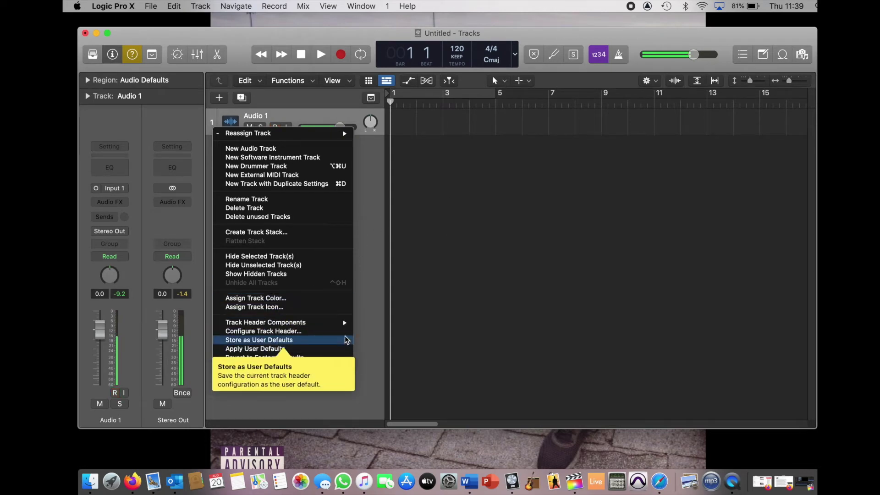
click(285, 300)
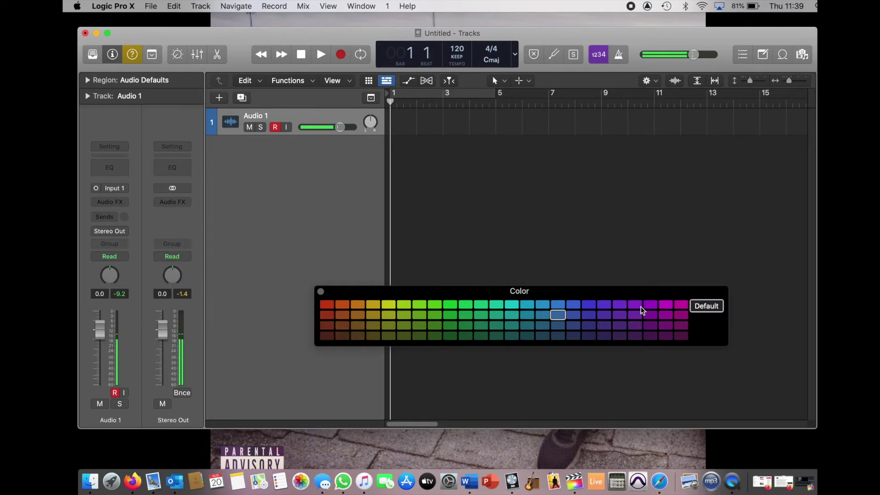
click(680, 304)
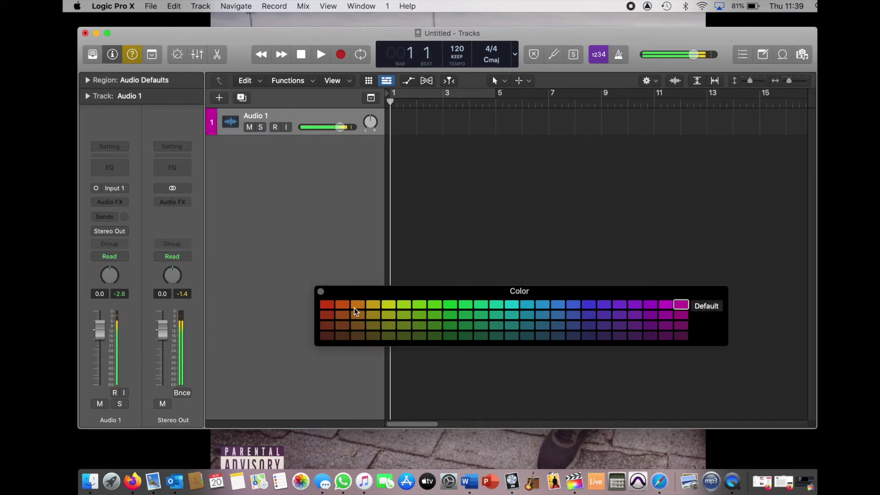
click(320, 292)
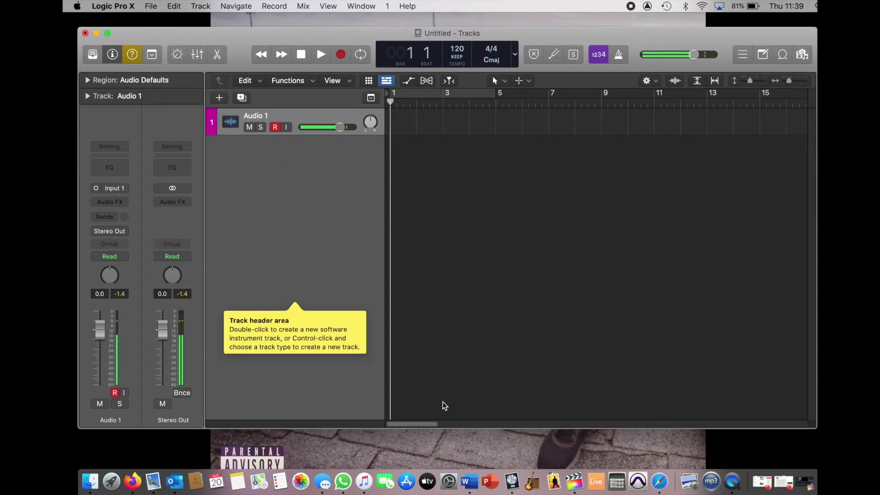
Step: Switch to the Music app, open the "Song to record" playlist, and find the track made-for-this_1961770
click(366, 484)
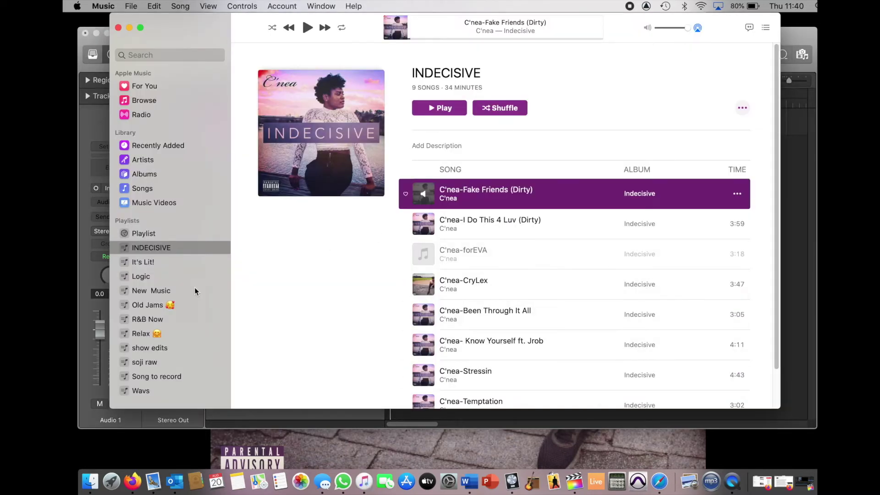
click(149, 377)
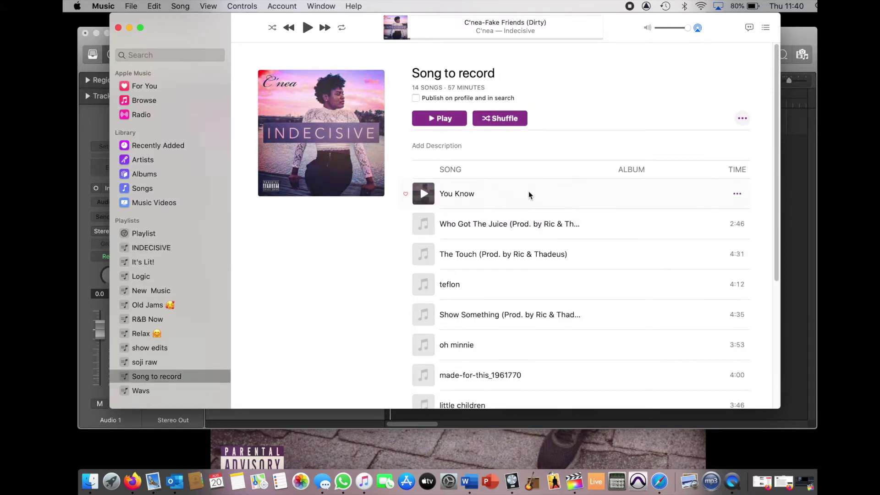
scroll(529, 193, down, 3)
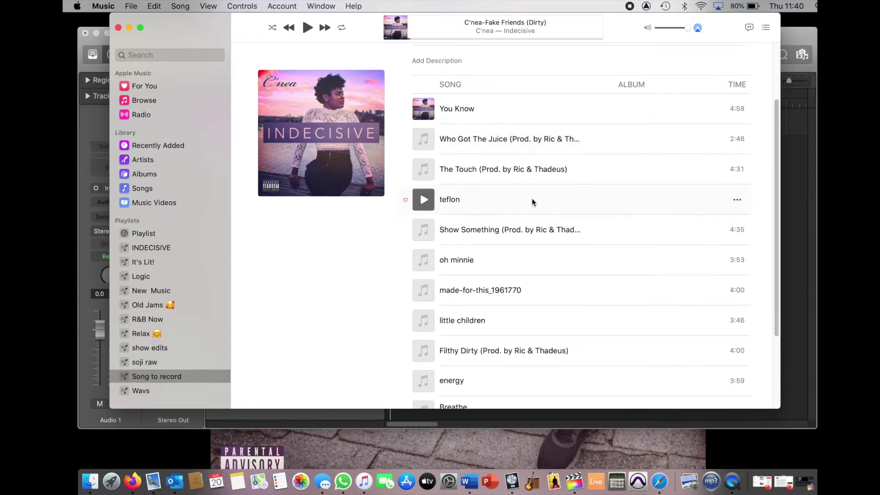
scroll(529, 201, down, 4)
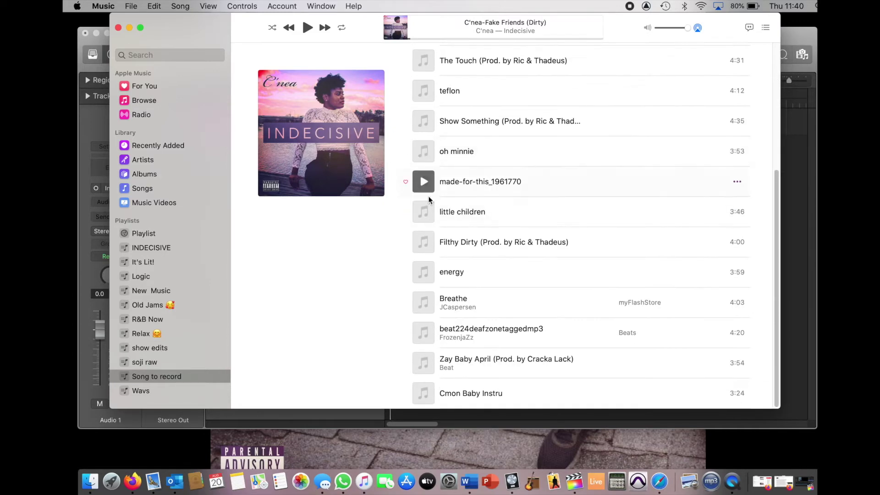
Step: Import made-for-this_1961770 from the playlist onto a new track below Audio 1, starting at bar 1, and close the Music window
drag(206, 29, 138, 271)
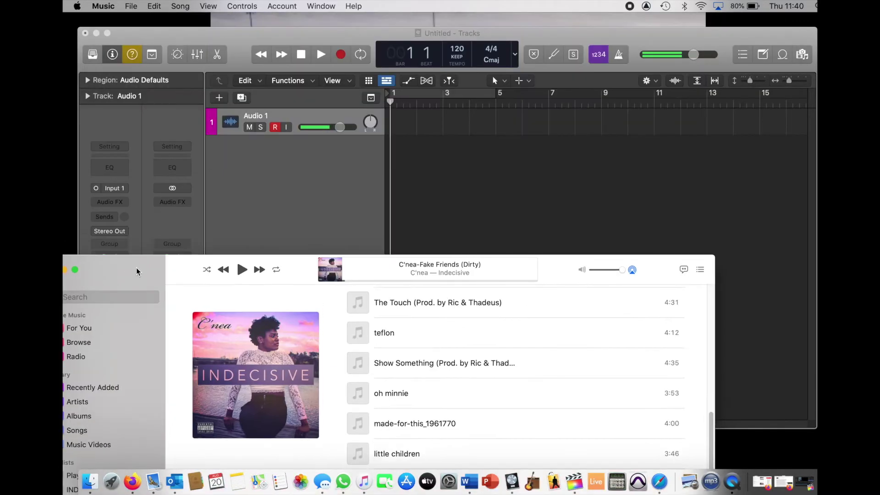
drag(405, 423, 211, 181)
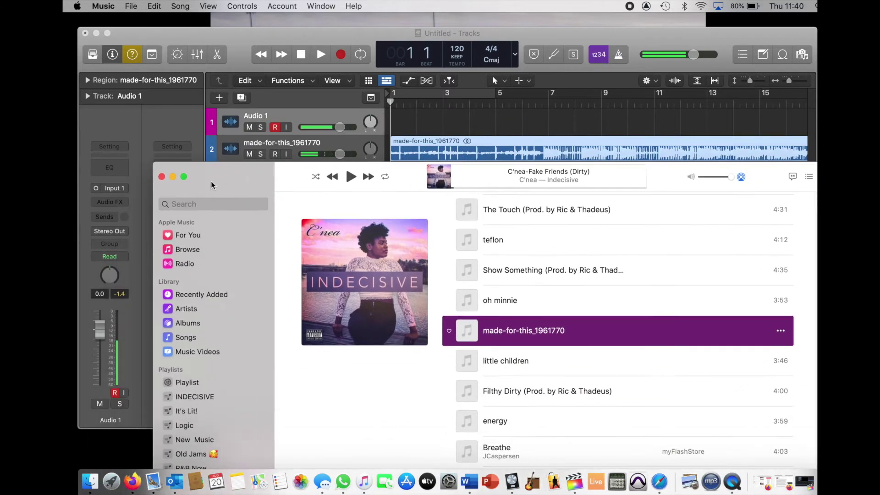
click(161, 177)
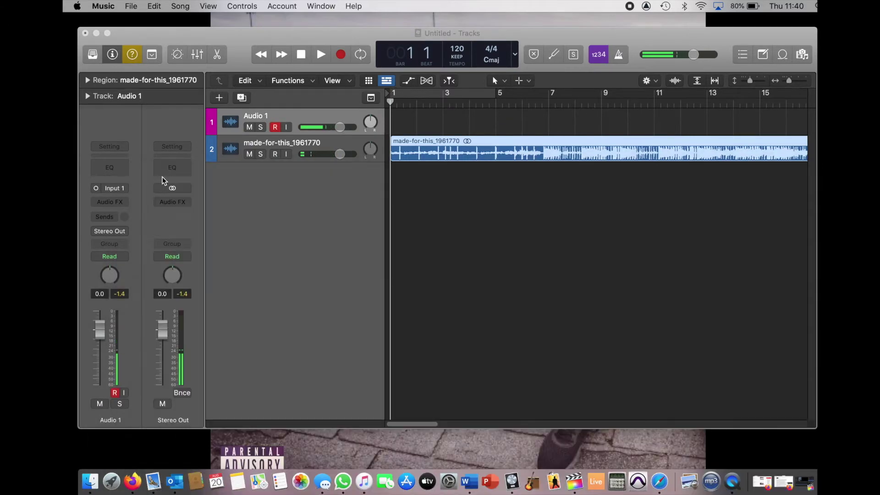
Step: Play the project with the imported beat, stop playback, and return the playhead to the project start
click(321, 55)
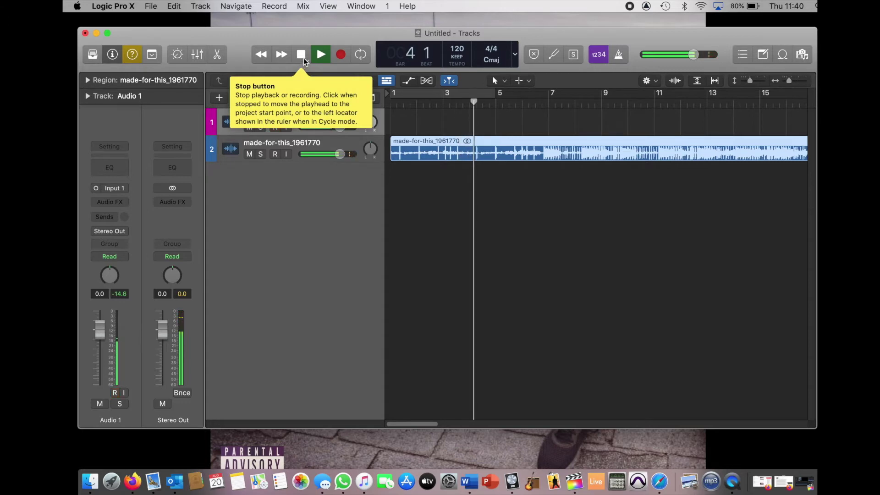
click(303, 58)
click(303, 58)
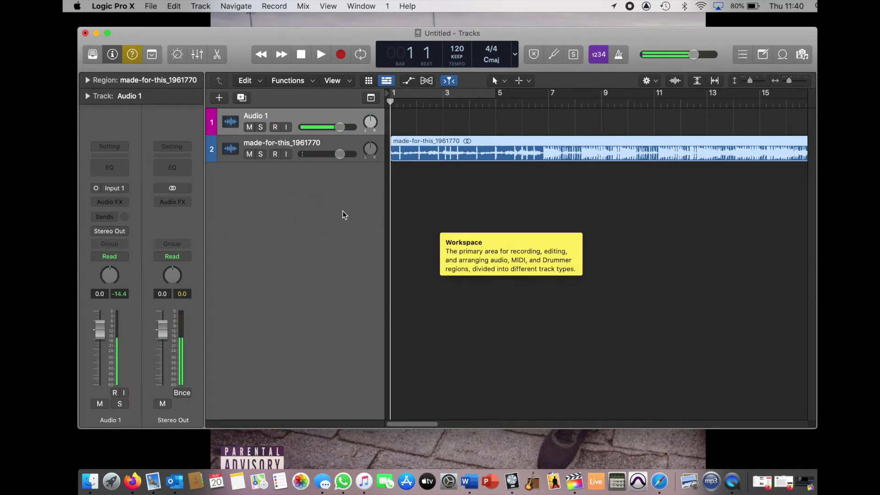
Step: Change the icon of the made-for-this_1961770 track to the loudspeaker from the Other icon category
click(301, 114)
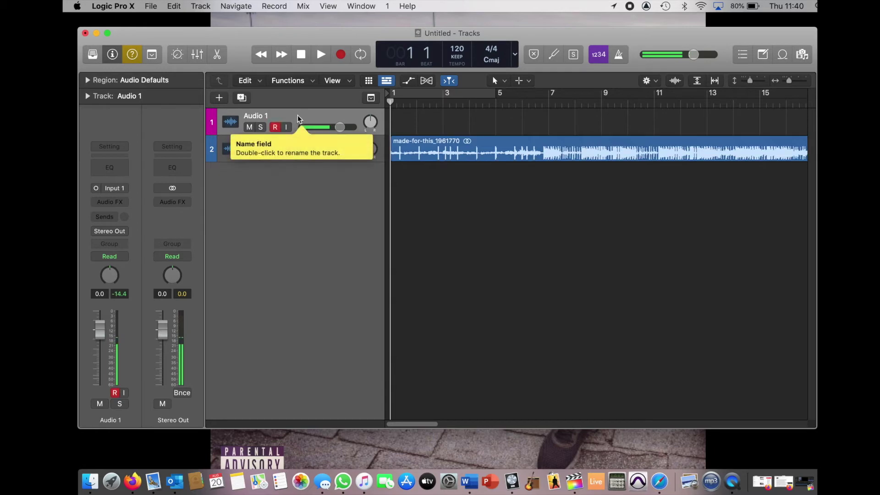
ctrl+click(230, 152)
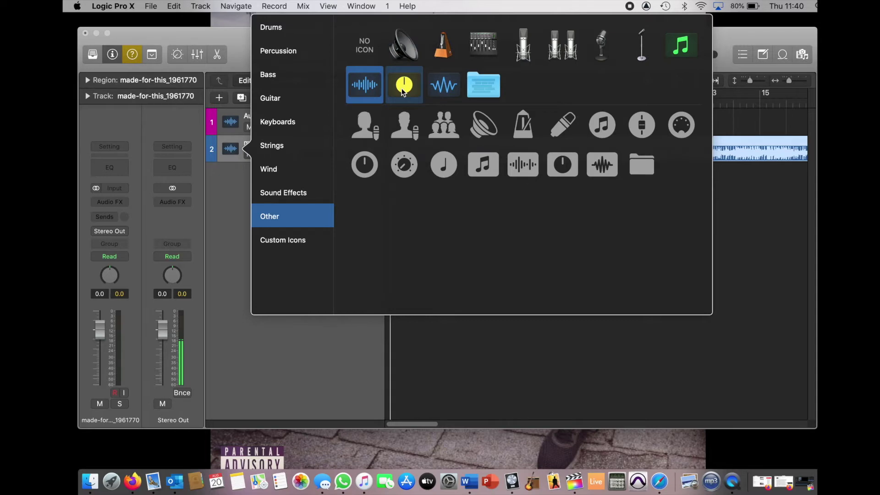
click(405, 54)
Step: Select the Audio 1 track with recording armed, record a take over the beat from bar 1 to about bar 12, and stop
click(275, 127)
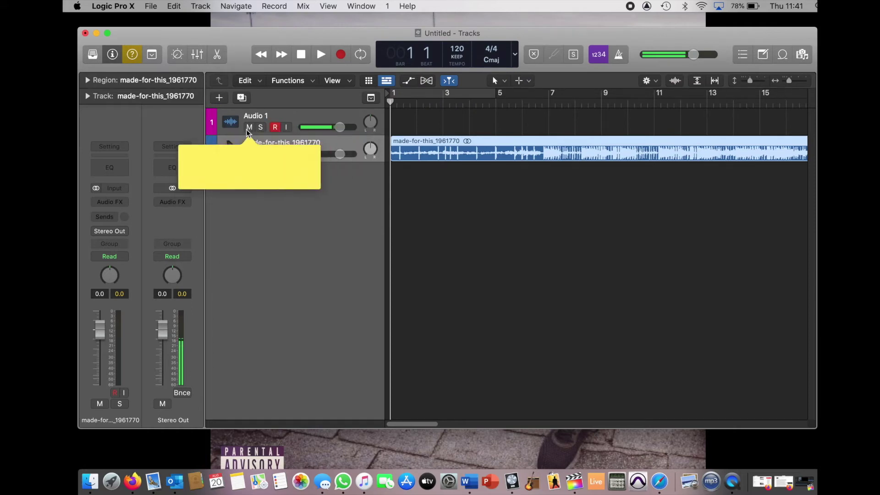
click(300, 114)
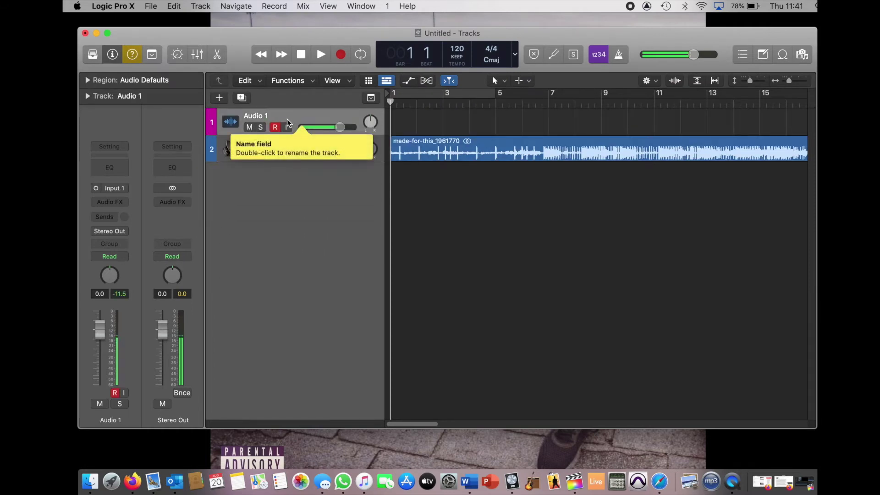
click(276, 128)
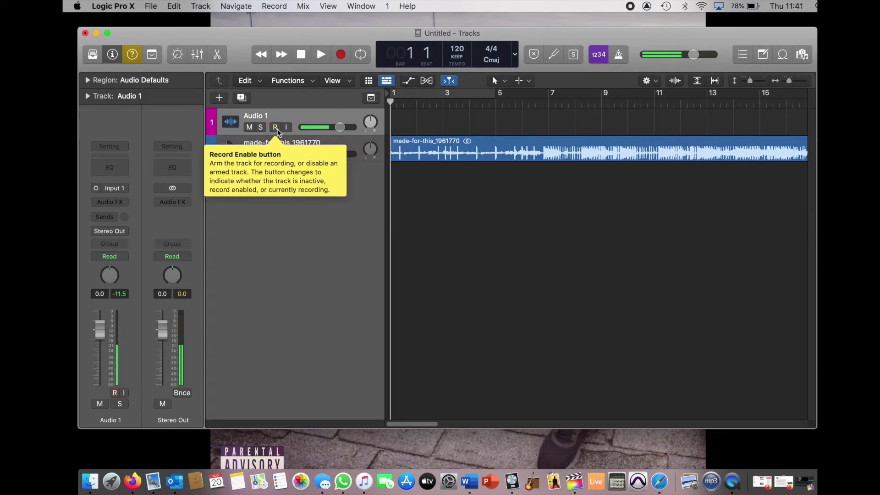
click(276, 128)
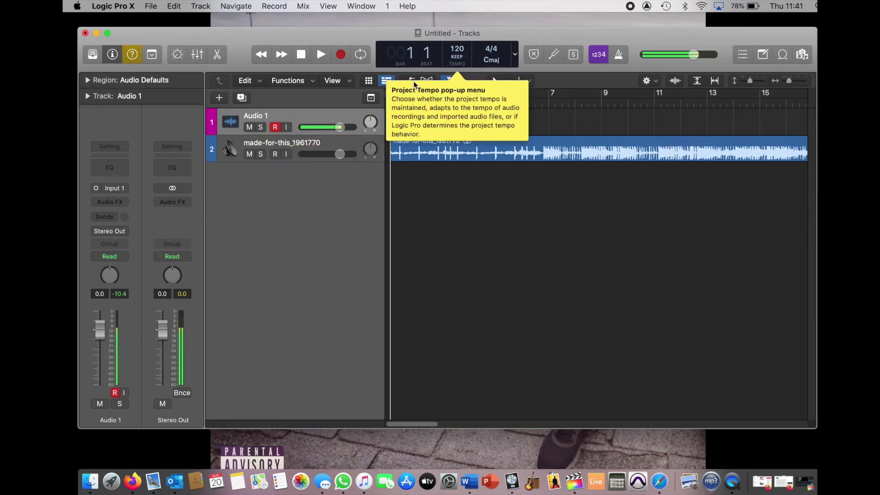
click(343, 55)
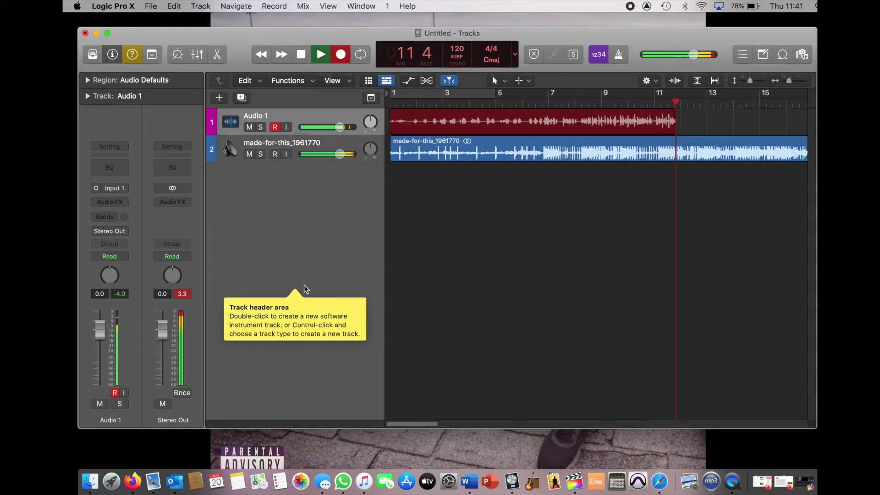
click(299, 59)
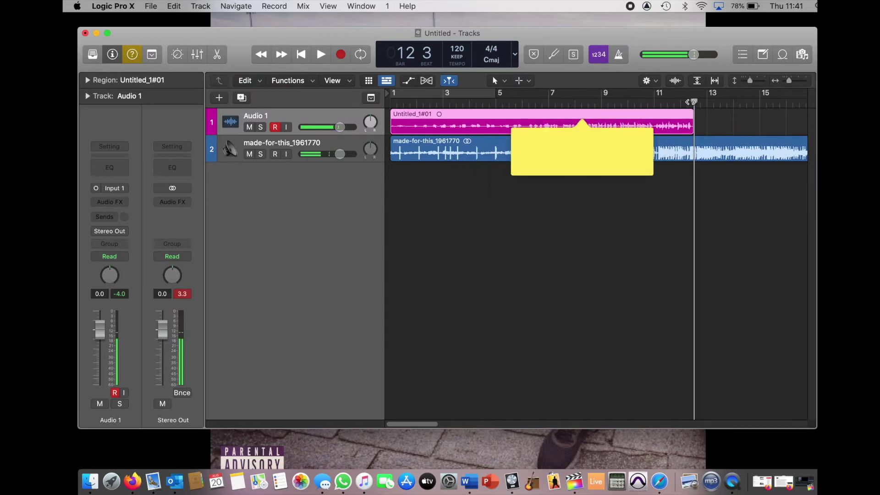
Step: Return the playhead to the project start, play the recorded take together with the beat, and stop after its end
drag(693, 101, 475, 102)
key(Return)
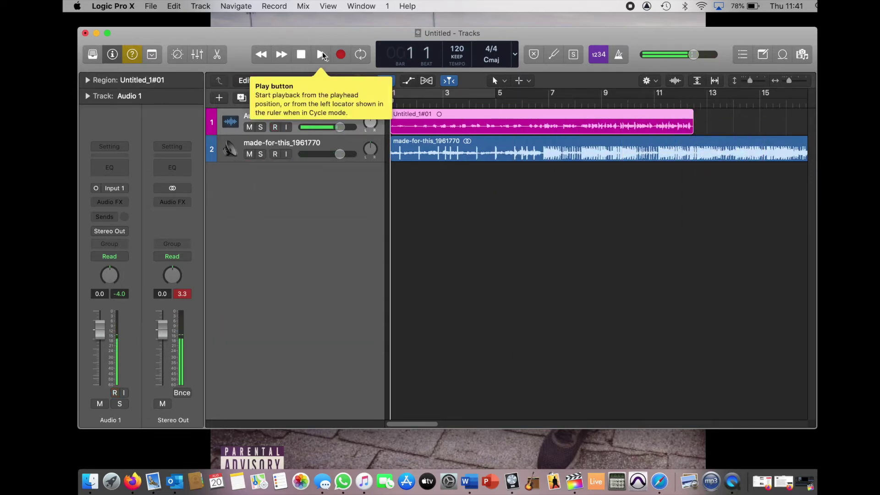
click(322, 54)
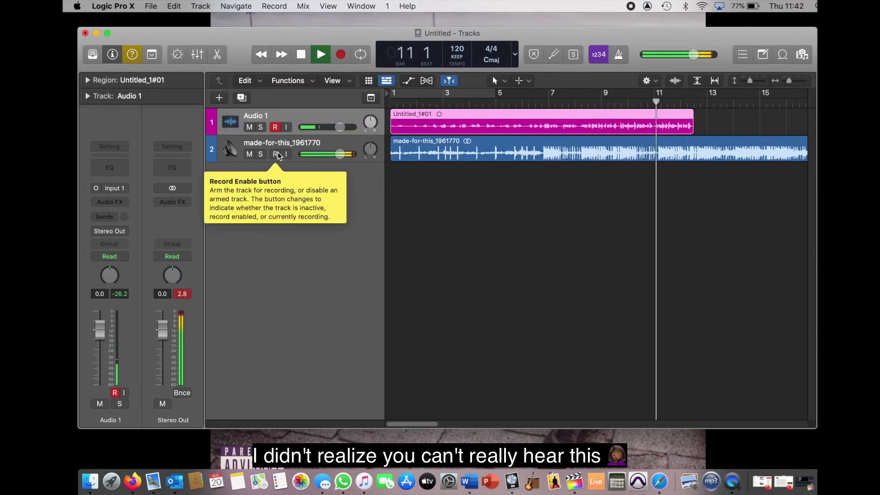
click(302, 55)
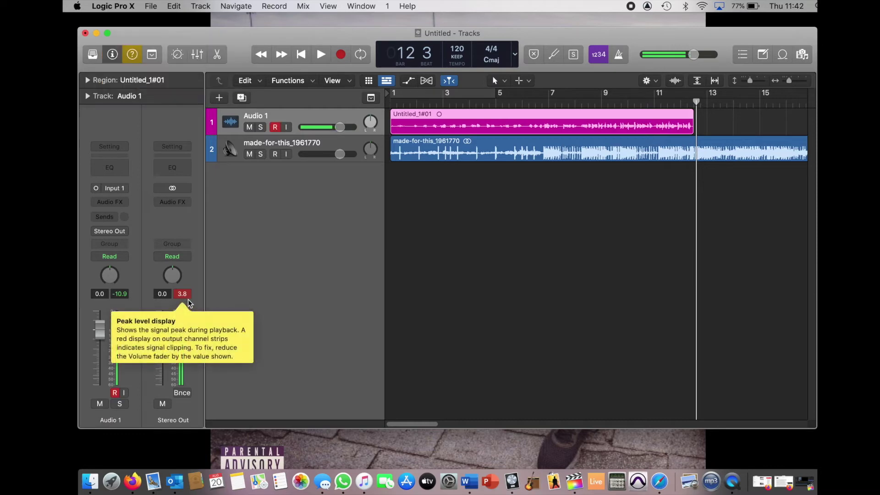
Step: Mute the made-for-this_1961770 track, listen to the Audio 1 take alone from bar 1, stop playback, and unmute the beat track
click(344, 143)
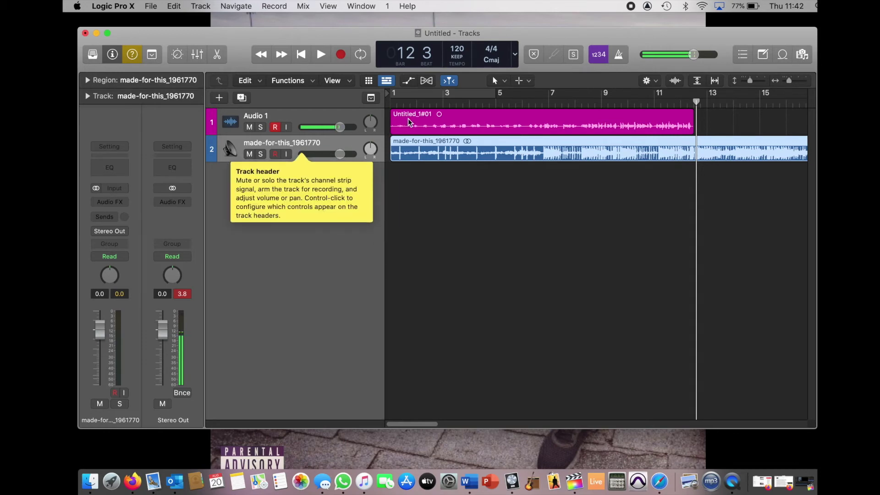
click(325, 116)
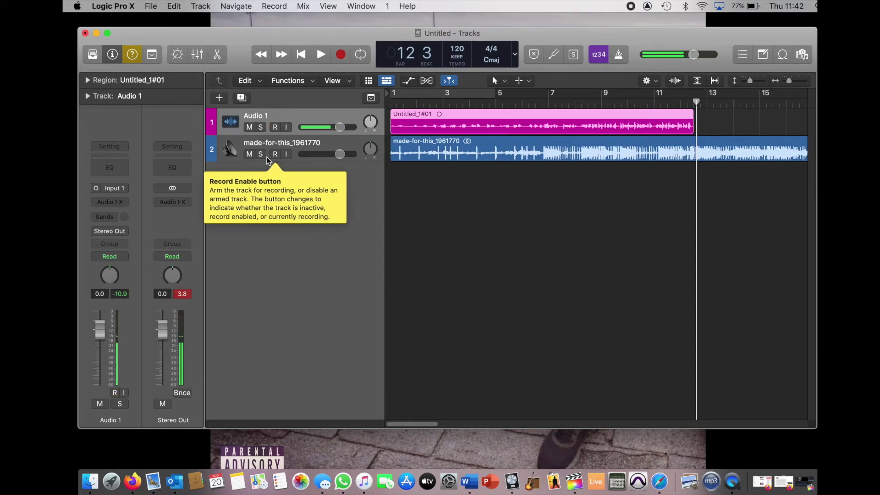
click(250, 157)
click(390, 102)
click(275, 127)
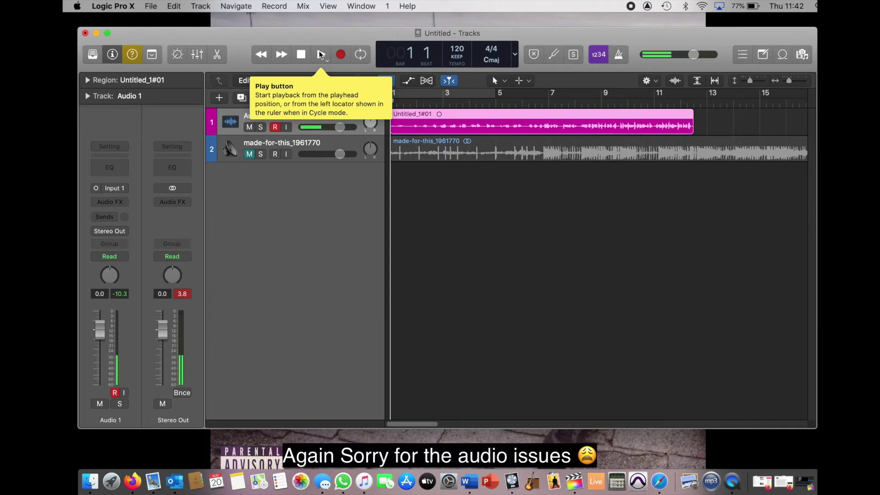
click(320, 54)
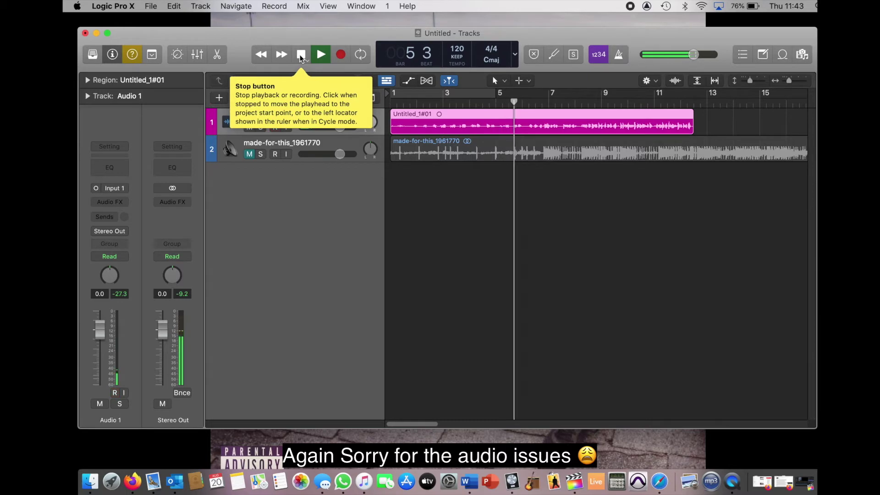
click(300, 54)
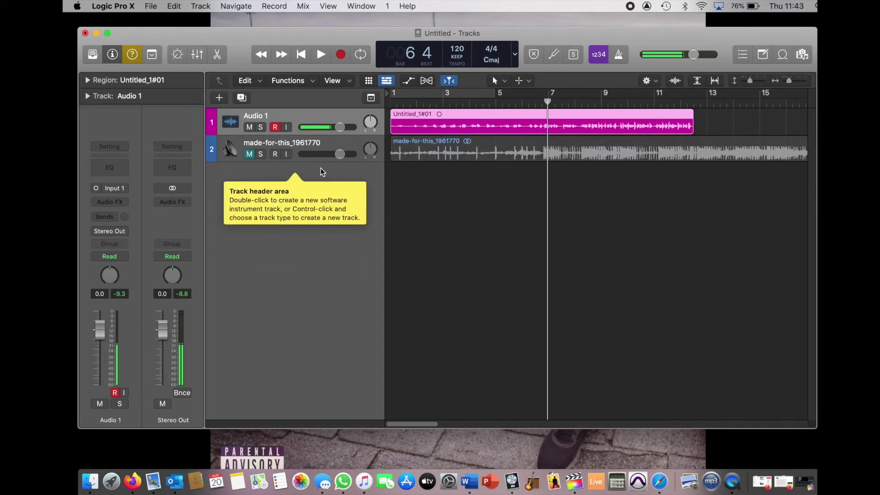
click(248, 154)
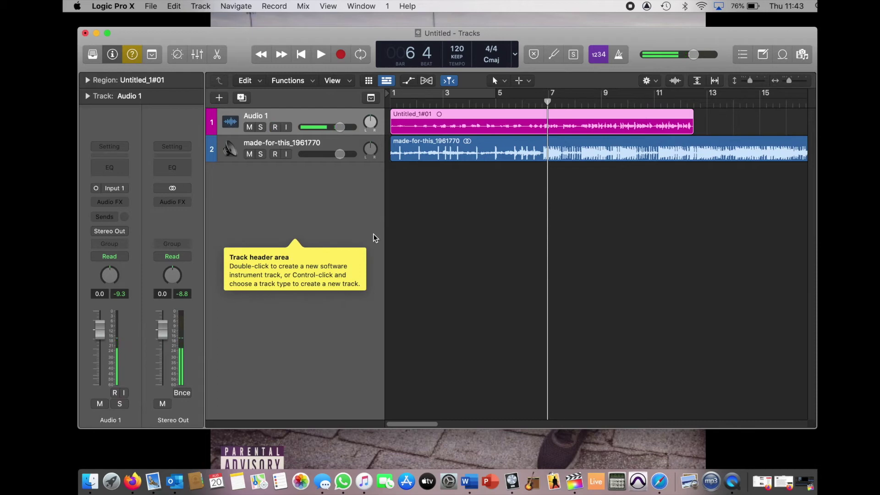
click(110, 202)
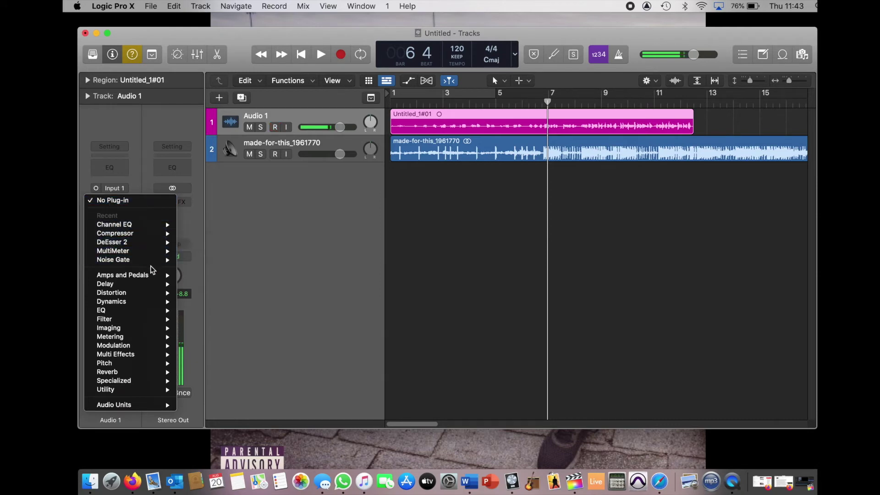
mouse_move(145, 298)
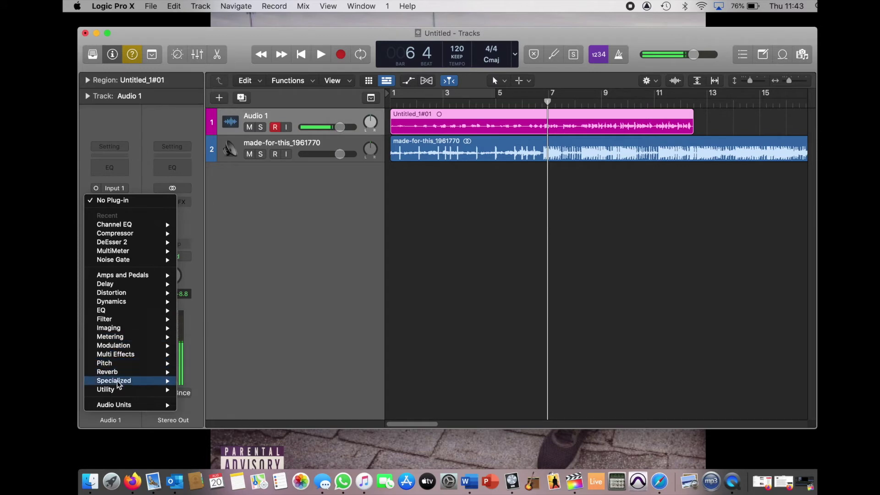
mouse_move(113, 365)
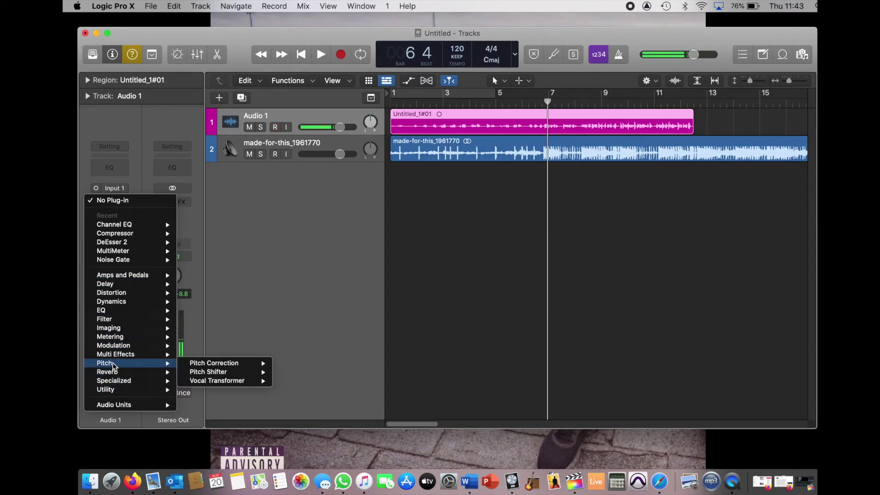
click(306, 255)
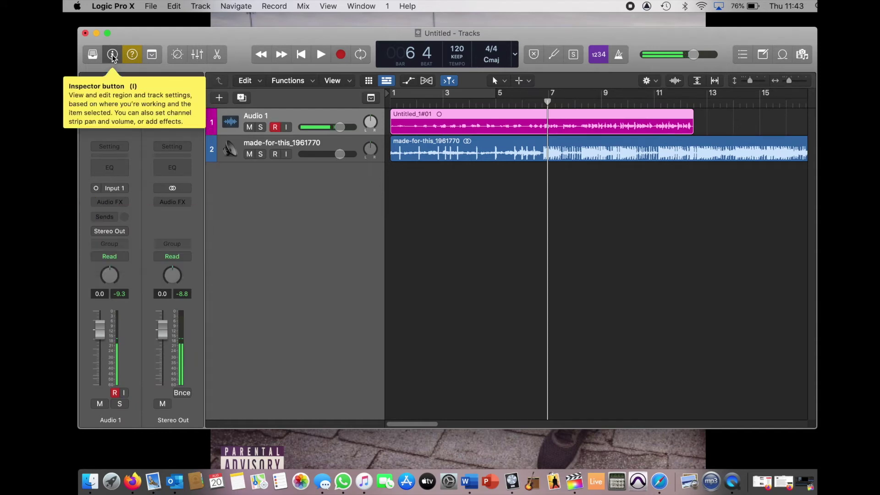
Step: Load the Telephone Vocal patch from the Library's Voice category onto the Audio 1 track and hide the Library
click(93, 54)
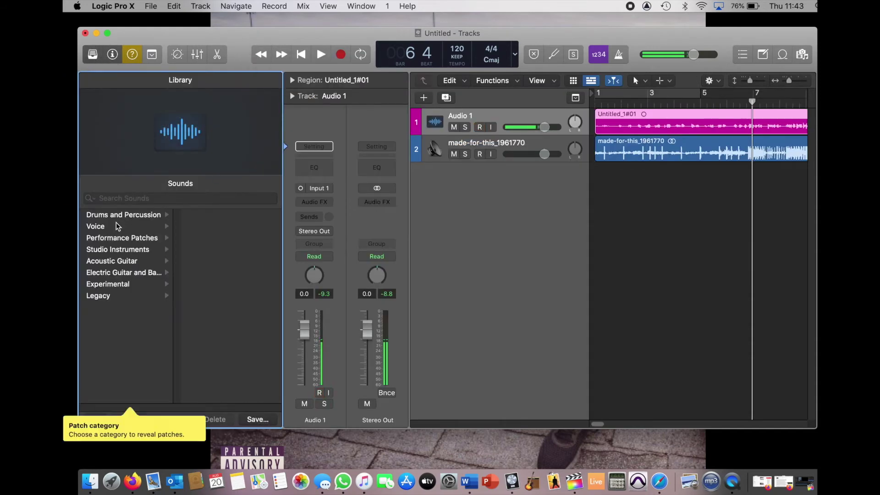
click(112, 228)
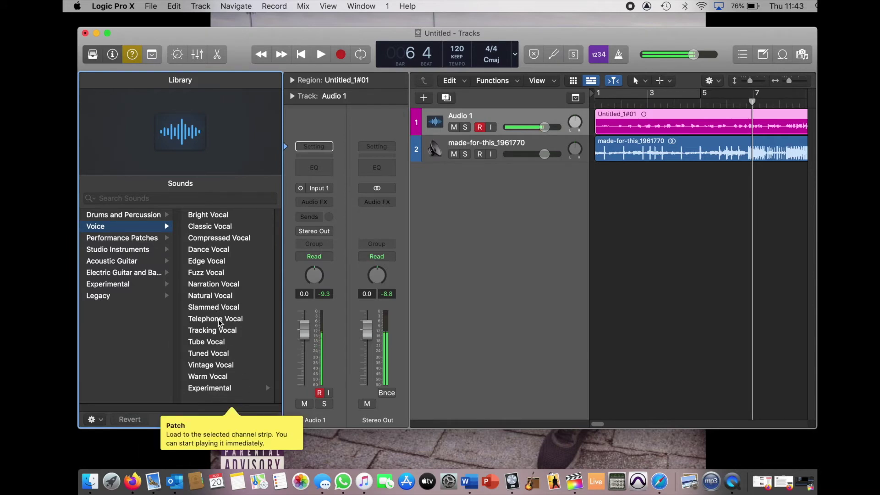
click(215, 318)
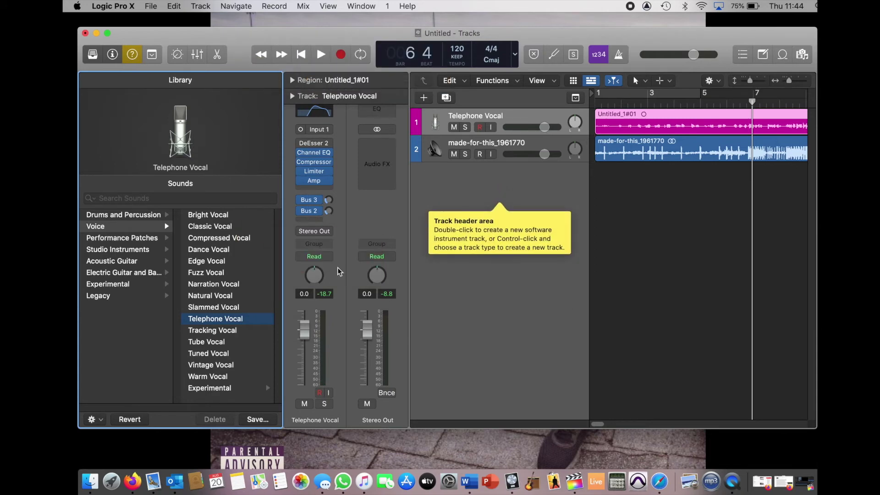
click(96, 55)
click(95, 55)
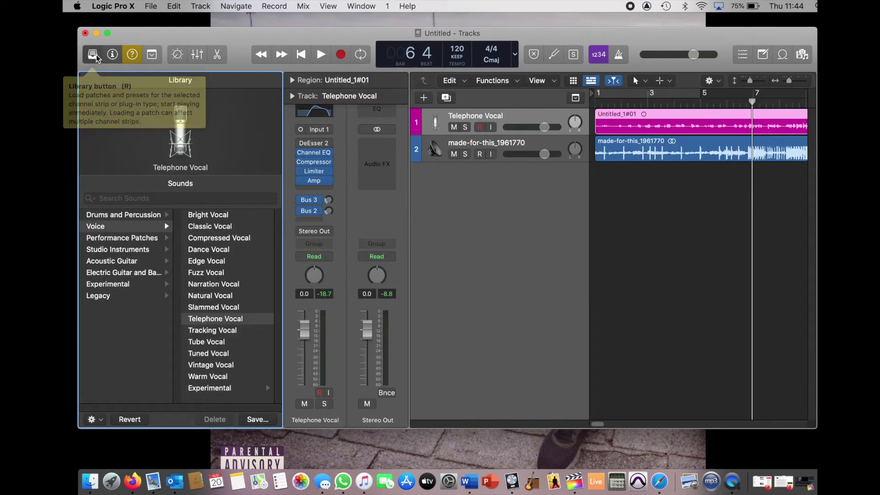
click(96, 54)
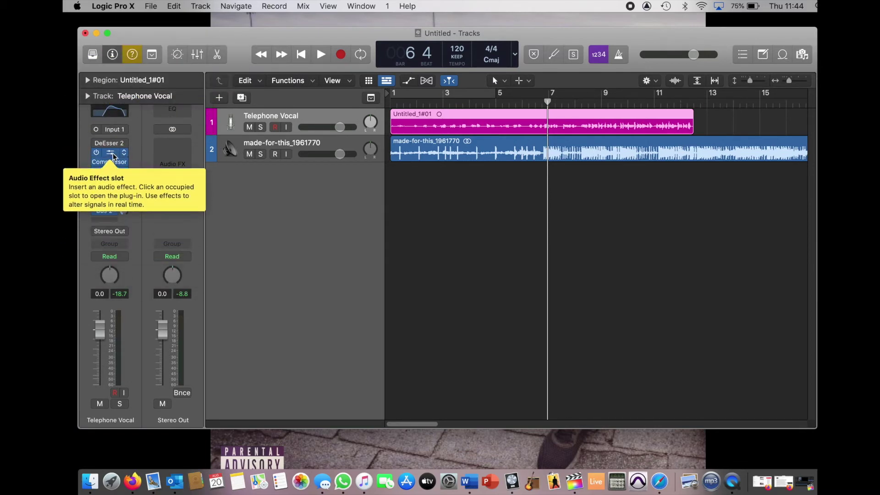
click(174, 6)
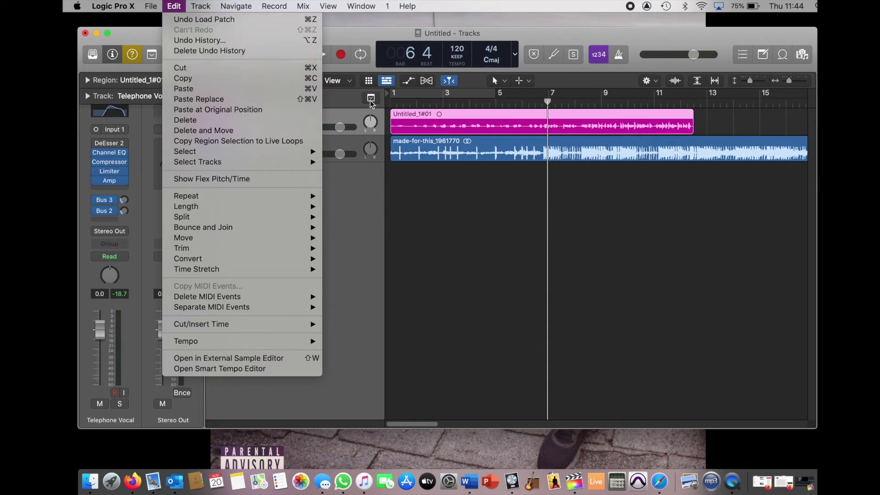
click(355, 243)
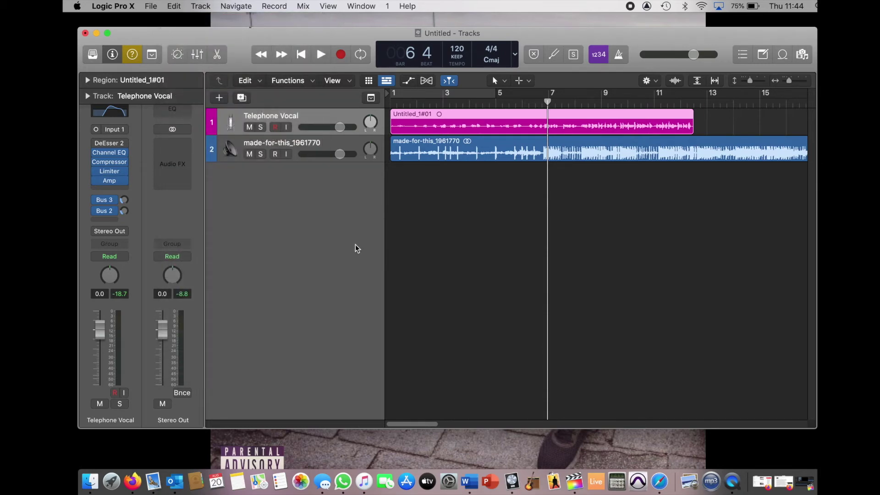
Step: Remove the Channel EQ, DeEsser 2 and Compressor plug-ins from the Telephone Vocal channel strip
click(125, 153)
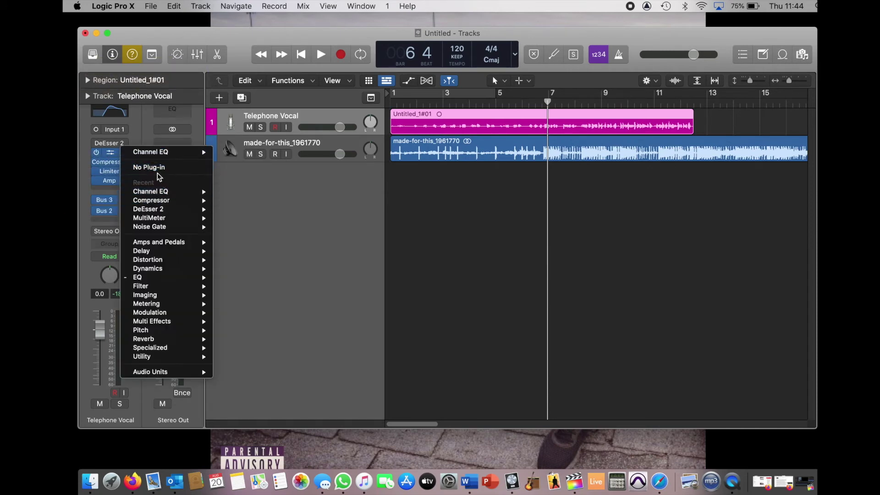
click(137, 167)
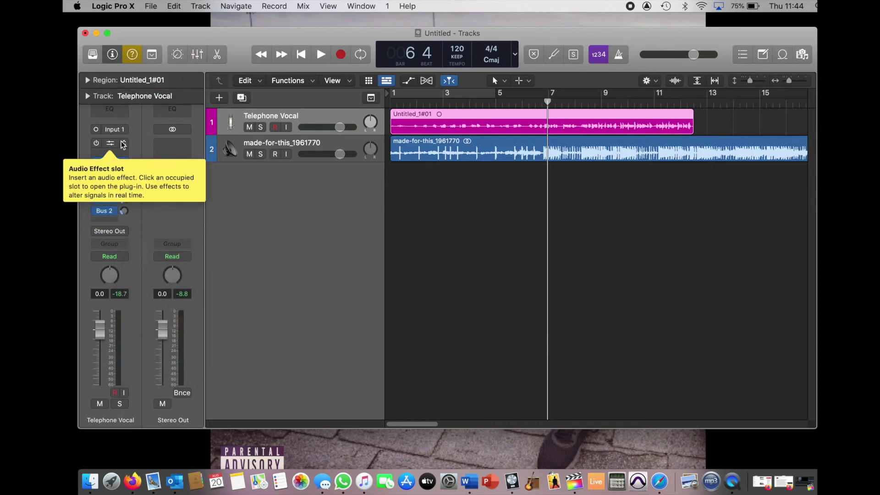
click(122, 143)
click(138, 159)
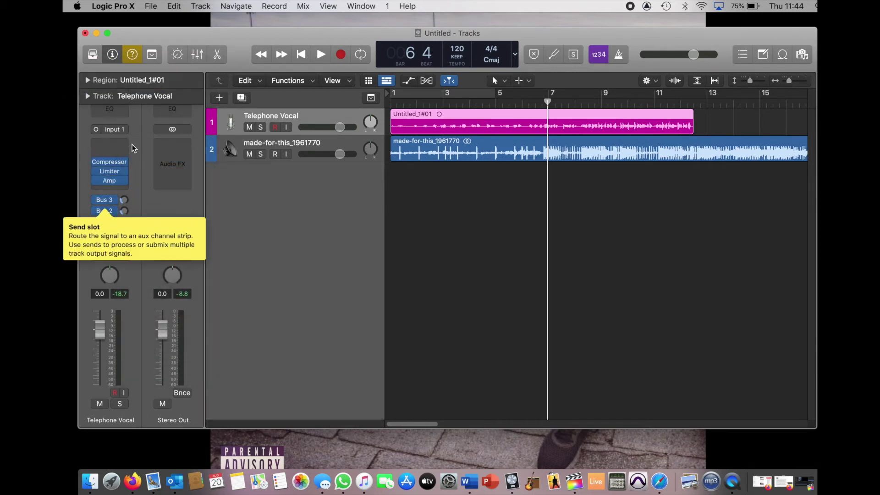
click(125, 161)
click(139, 174)
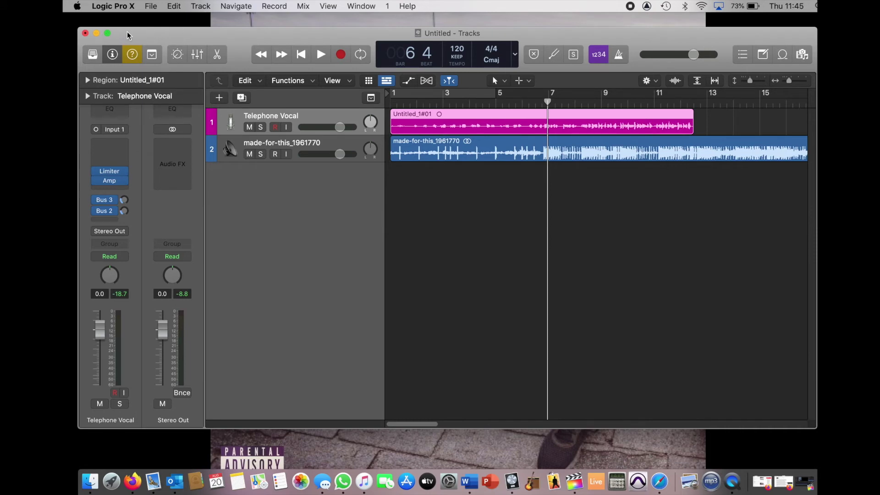
Step: Open the recent project "made for this ready for master 30 july 2020" and close the current untitled project
drag(152, 36, 153, 35)
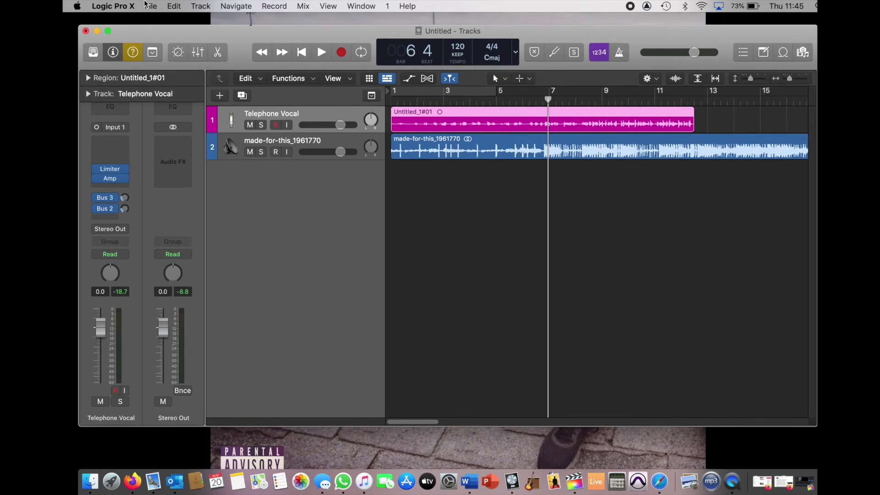
click(152, 6)
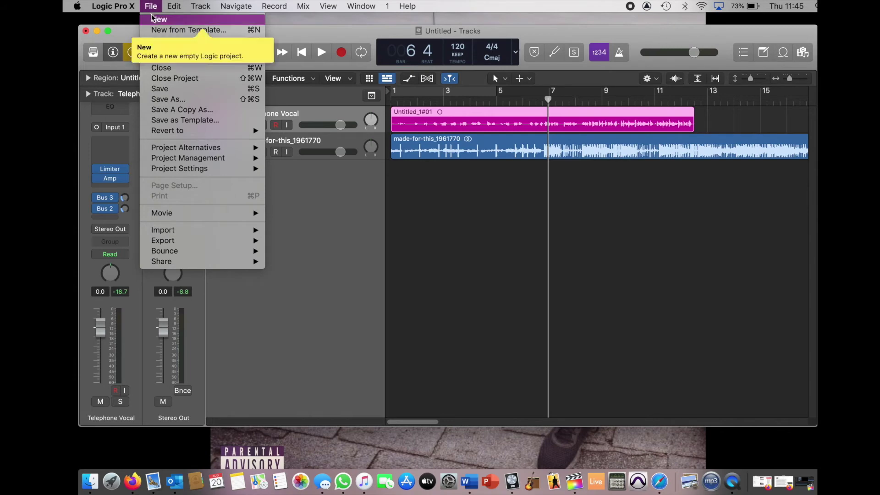
mouse_move(168, 52)
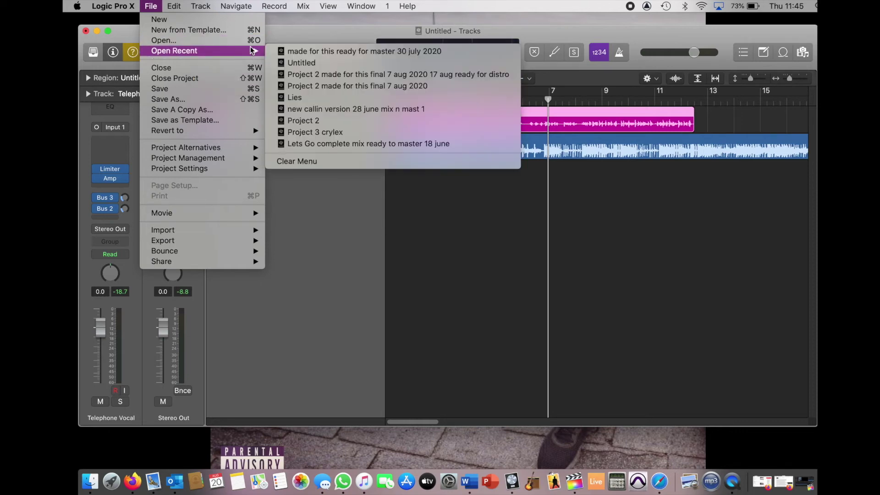
click(314, 51)
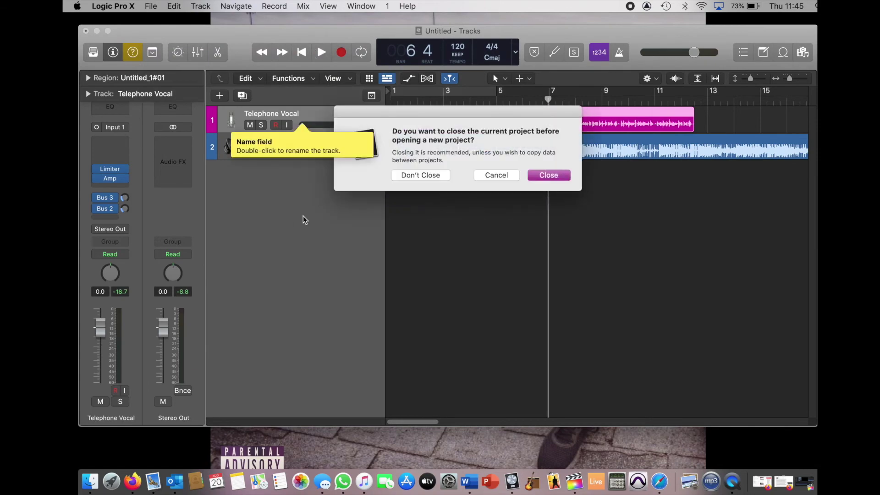
click(546, 176)
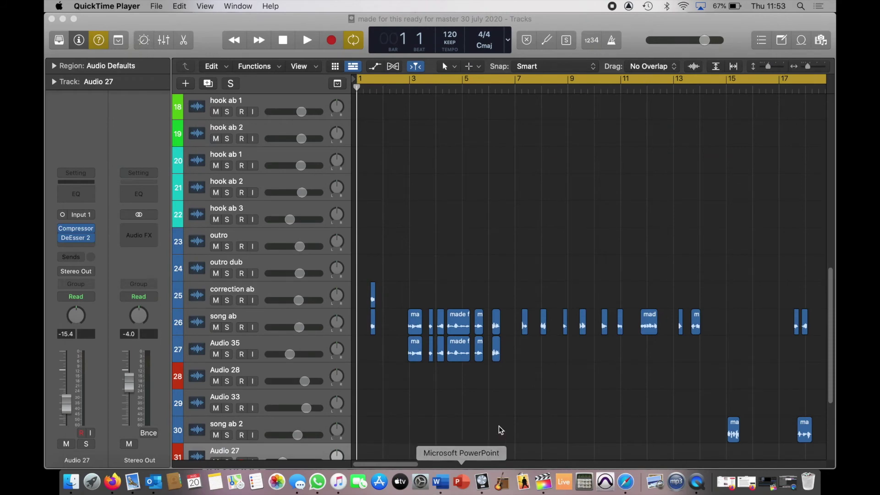
Step: Look through the full arrangement, from the verse tracks to the made-for-this_1961770 beat and from bar 1 to the outro
scroll(397, 216, down, 4)
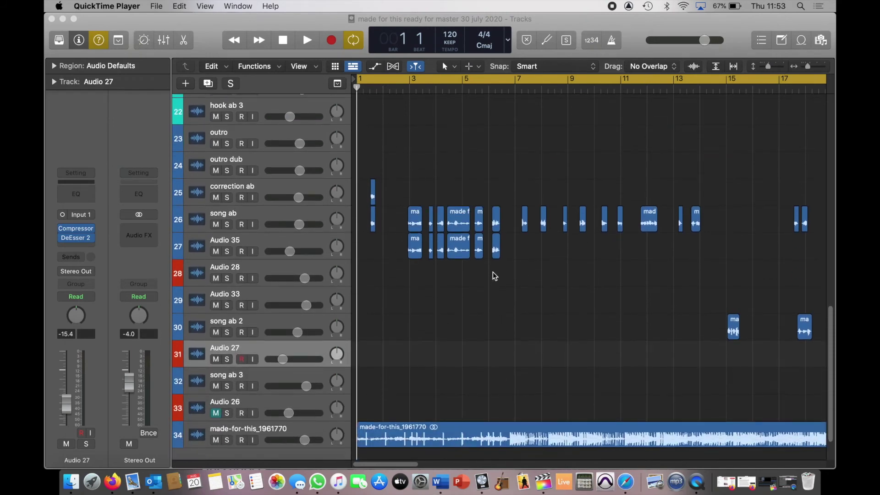
scroll(465, 323, up, 10)
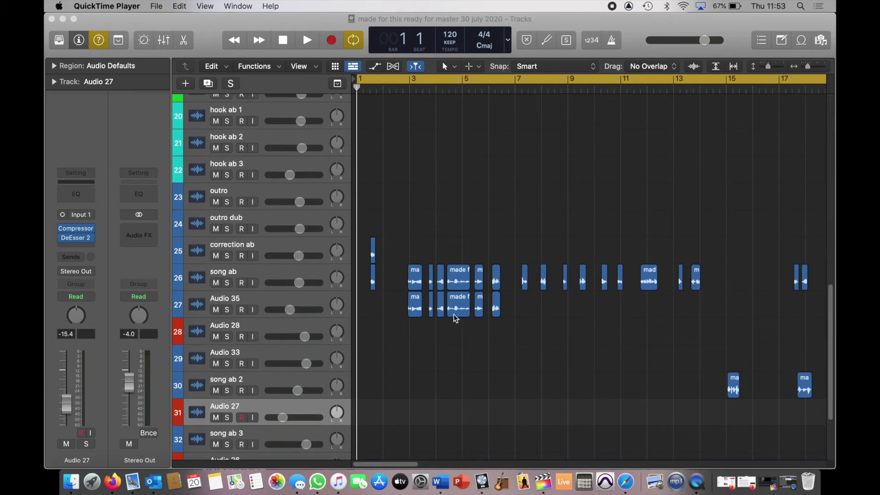
scroll(476, 308, up, 8)
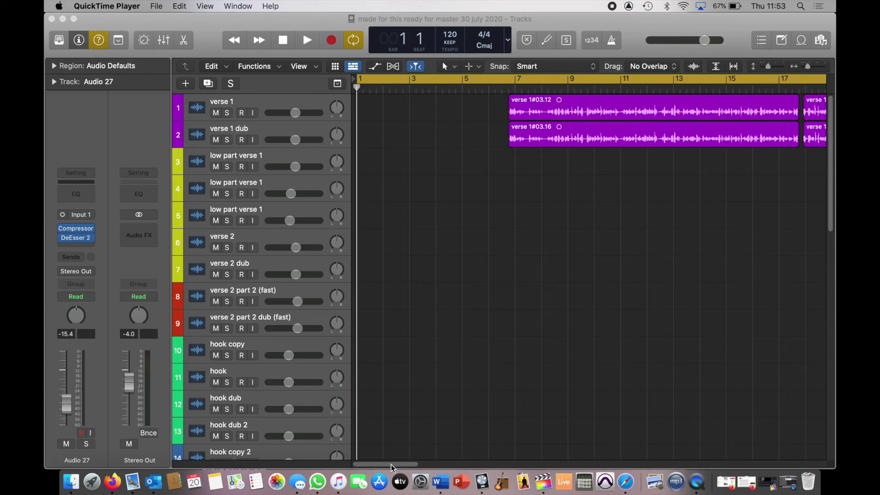
drag(392, 468, 638, 470)
scroll(644, 311, down, 2)
scroll(644, 311, down, 10)
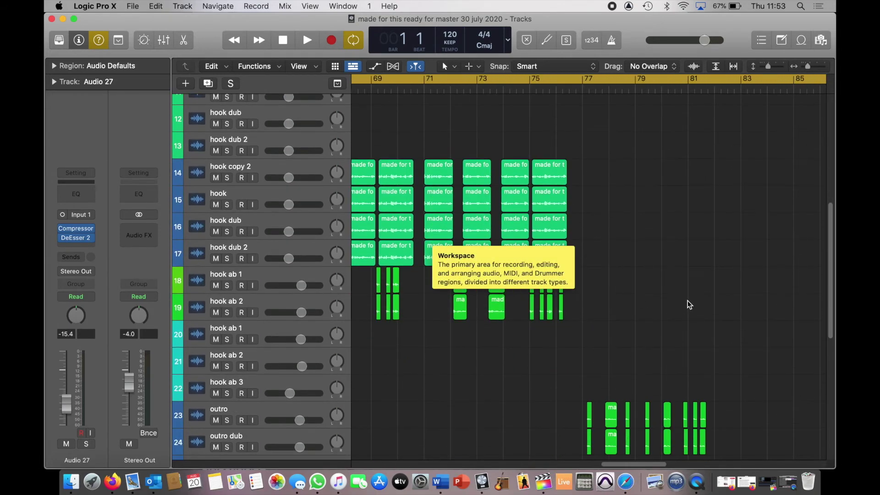
scroll(708, 401, down, 3)
drag(662, 468, 469, 493)
scroll(467, 374, left, 10)
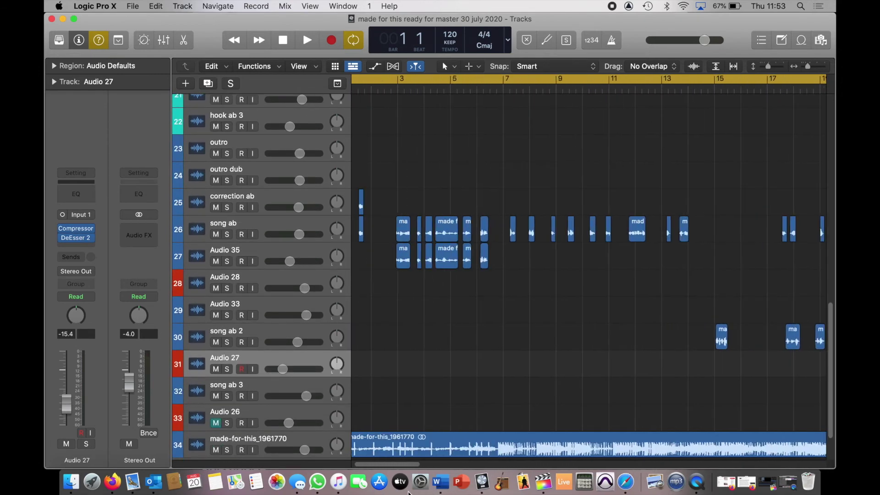
scroll(468, 375, up, 15)
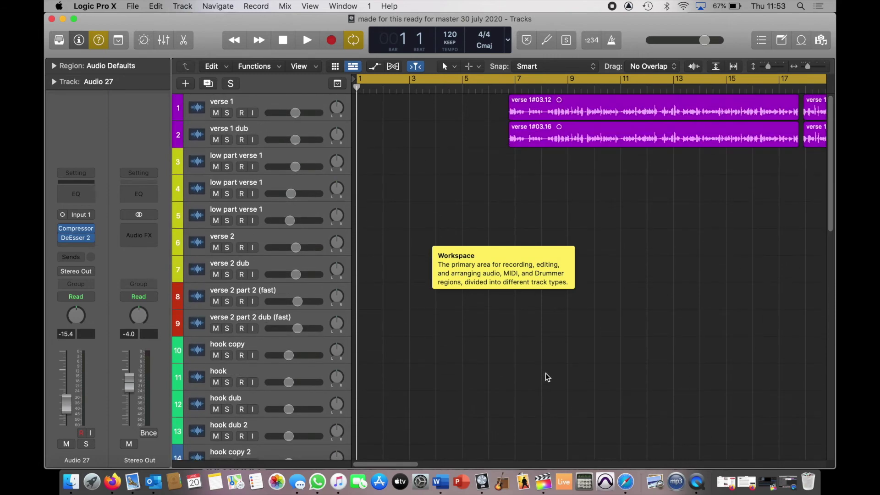
Step: View the verse 1#03.12 region's waveform in the audio editor, close the editor, and look over the verse and hook tracks
double_click(569, 111)
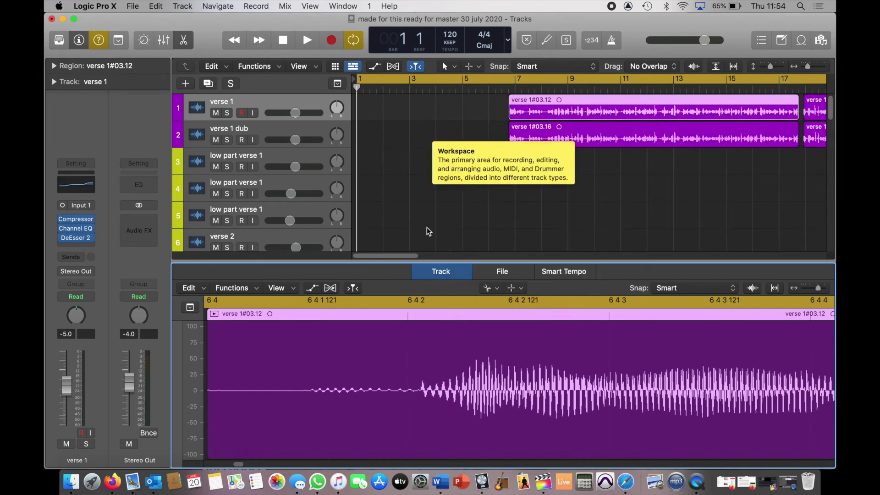
drag(429, 261, 445, 494)
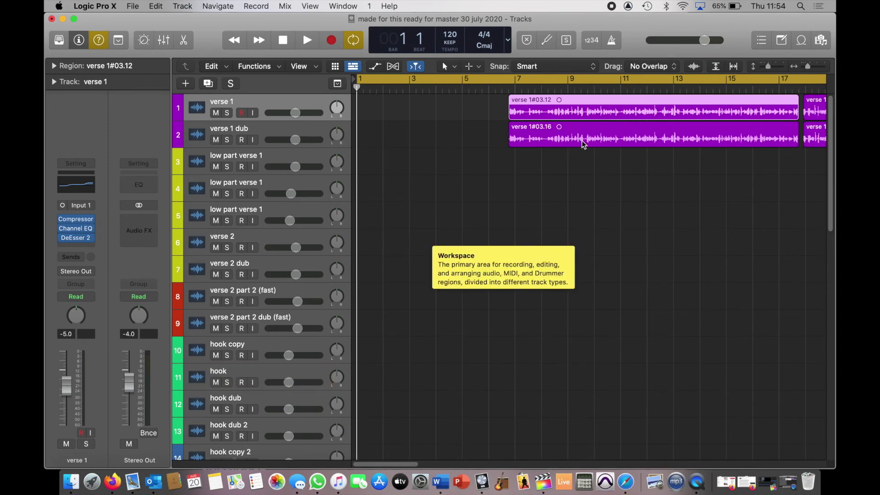
scroll(488, 255, down, 1)
scroll(449, 224, up, 1)
scroll(415, 347, down, 5)
scroll(436, 300, up, 5)
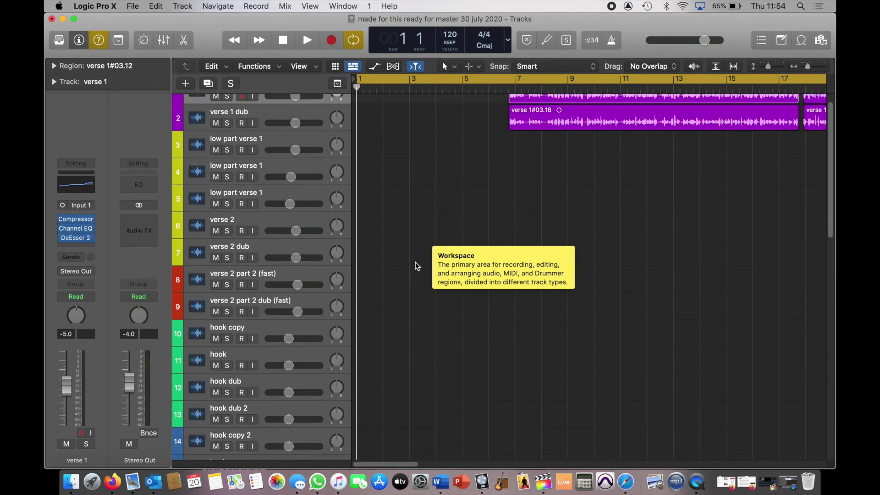
scroll(416, 266, up, 1)
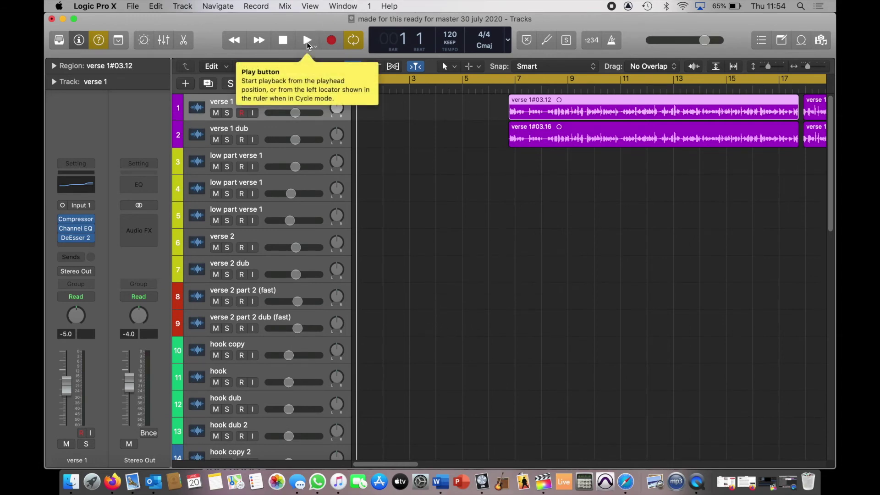
Step: Play the song from bar 1, view the channel strips and their plug-ins in the Mixer during verse 1, and hide the Mixer
click(307, 42)
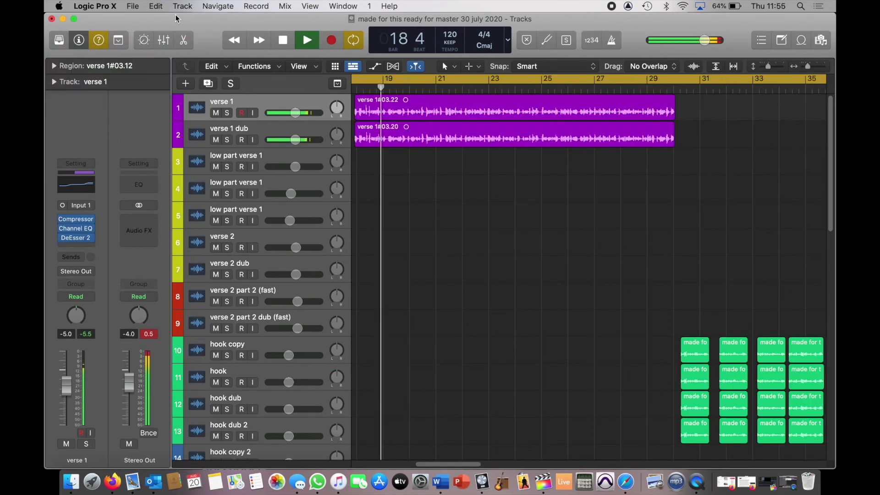
click(163, 39)
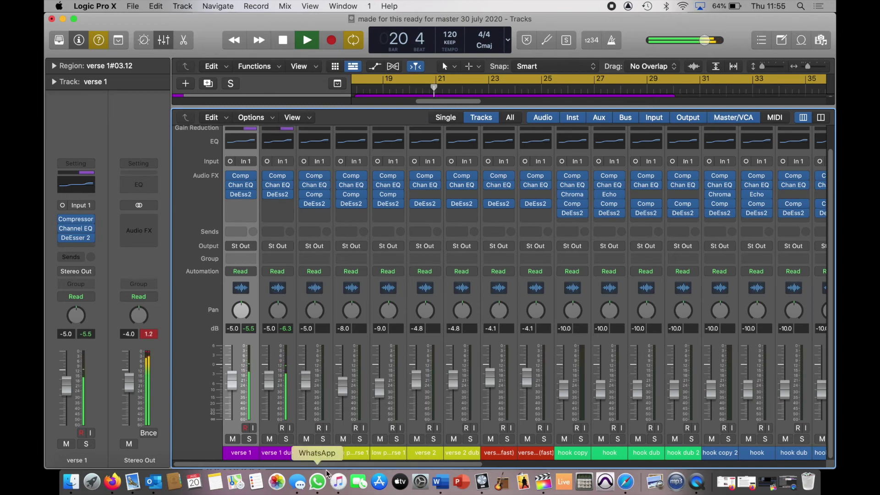
scroll(332, 468, right, 3)
drag(333, 469, 203, 474)
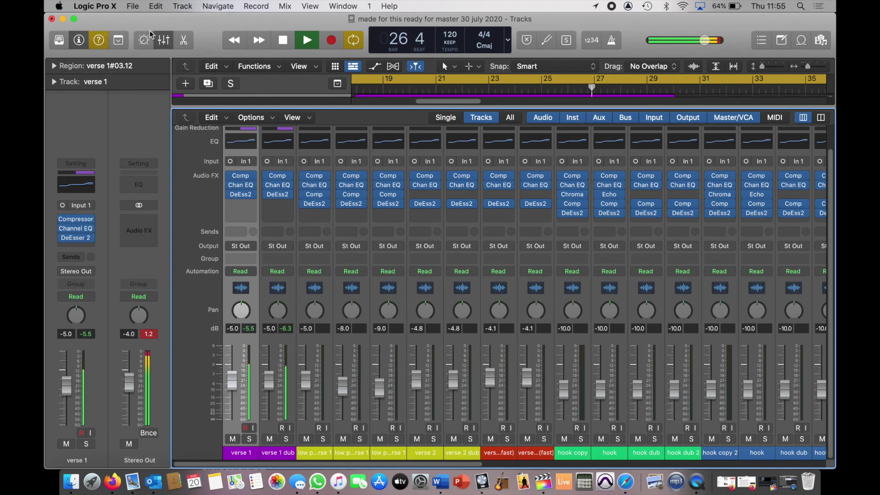
click(164, 41)
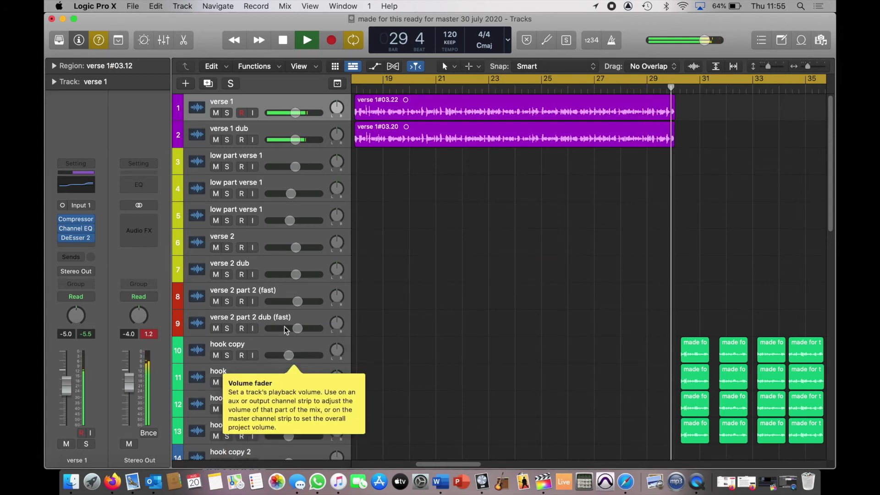
Step: While the song plays, examine the beat, hook and hook ab tracks of the first hook and return to the verse tracks
scroll(282, 318, down, 10)
scroll(287, 303, down, 10)
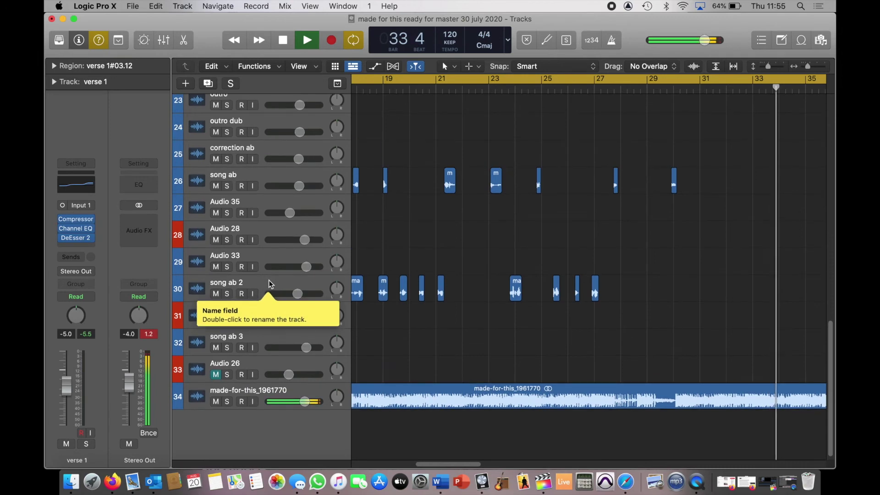
scroll(270, 280, up, 6)
scroll(260, 286, up, 6)
scroll(262, 286, up, 1)
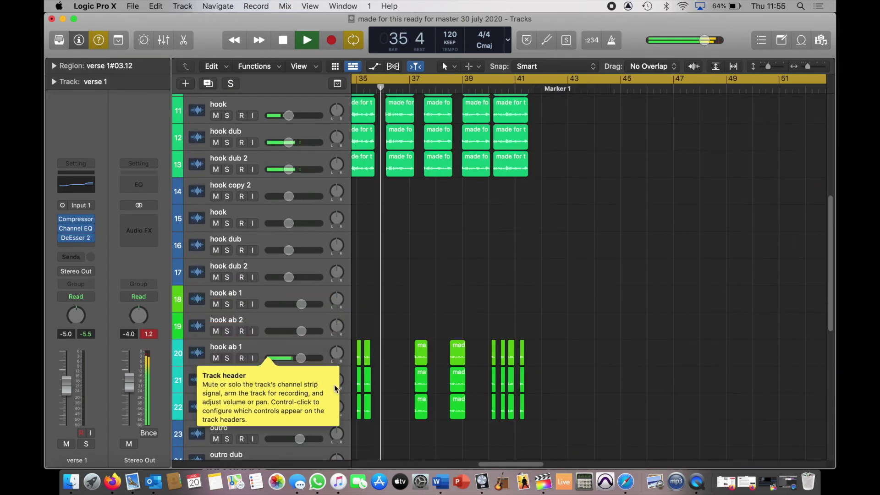
scroll(243, 284, up, 4)
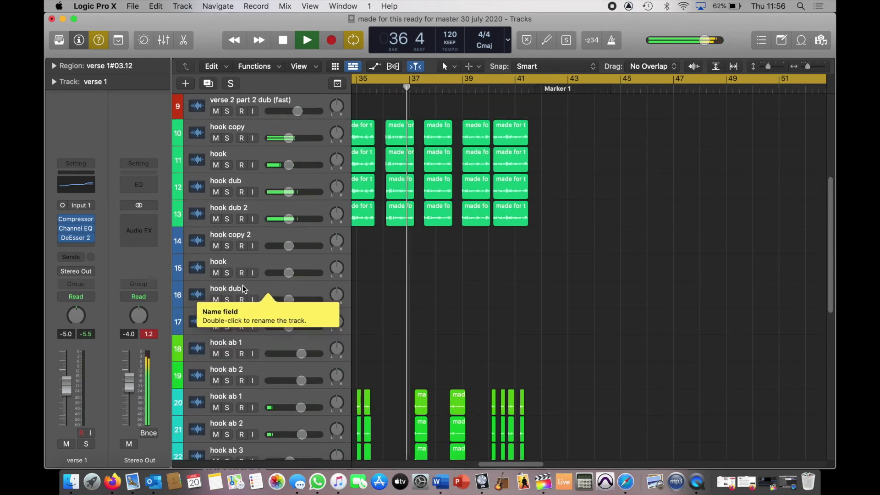
scroll(246, 290, up, 5)
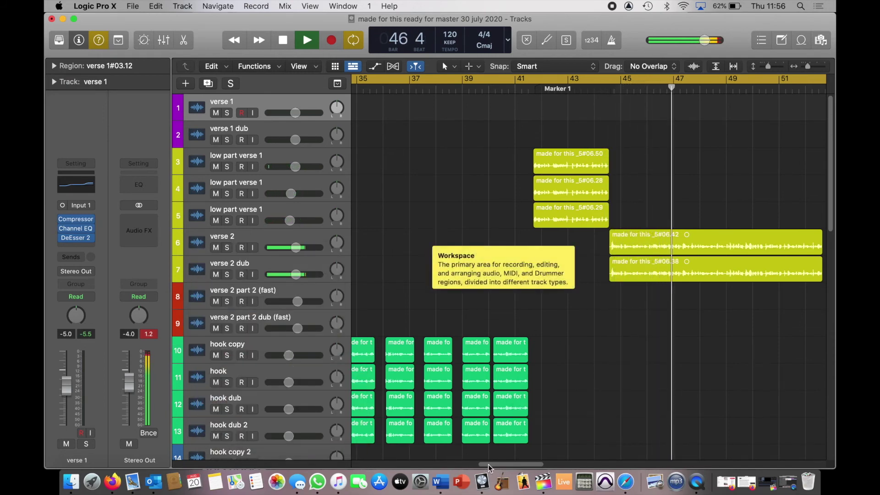
Step: Follow the playback through the verse 2 and verse 2 part 2 (fast) regions and their dubs
drag(488, 463, 529, 469)
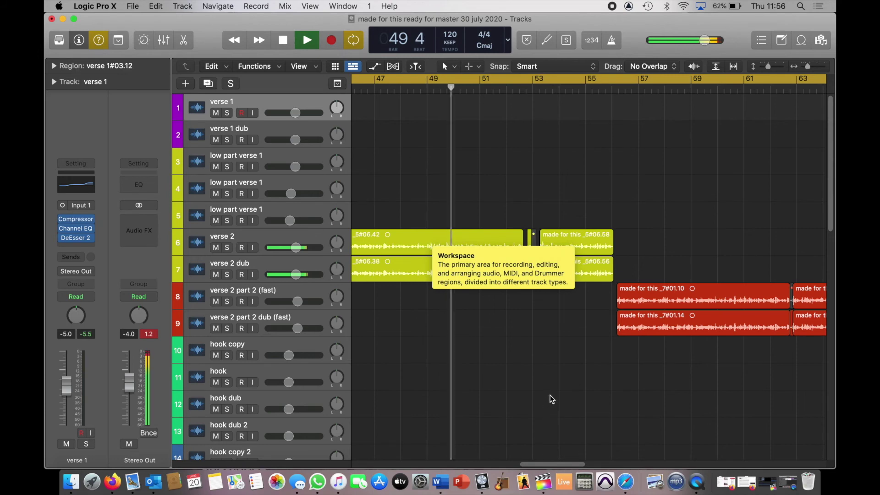
scroll(551, 393, down, 1)
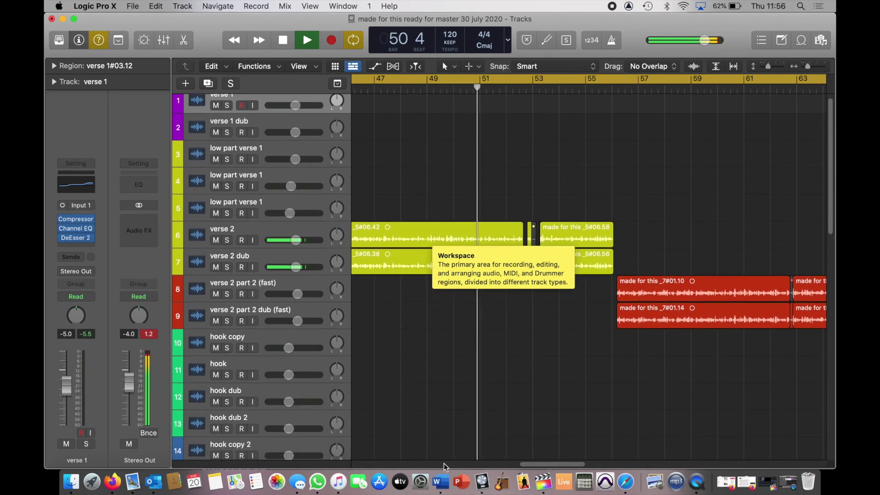
scroll(419, 352, down, 1)
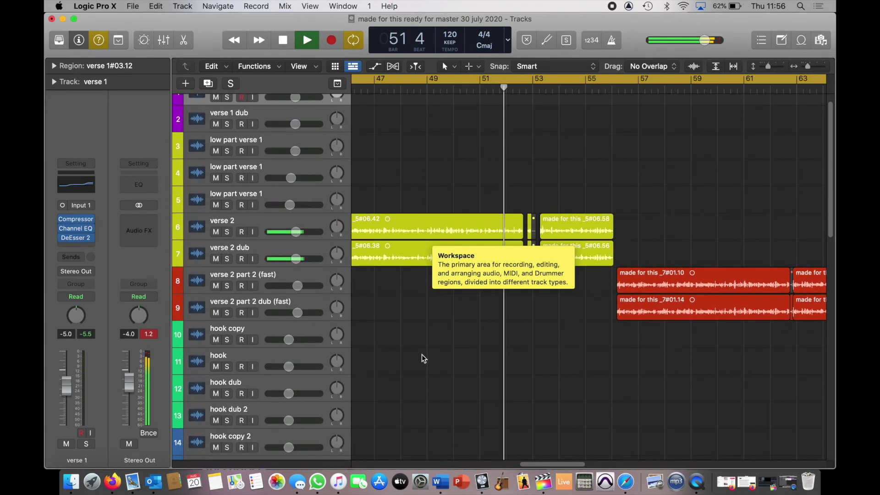
scroll(435, 353, down, 2)
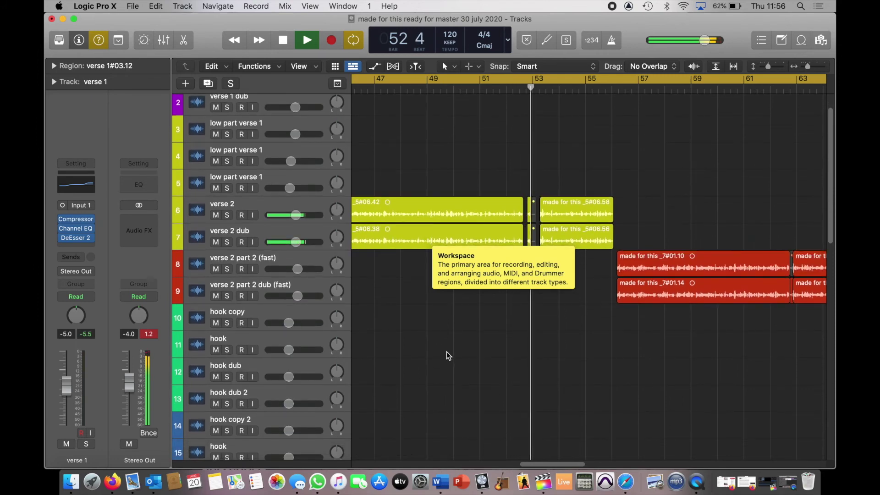
scroll(447, 351, down, 4)
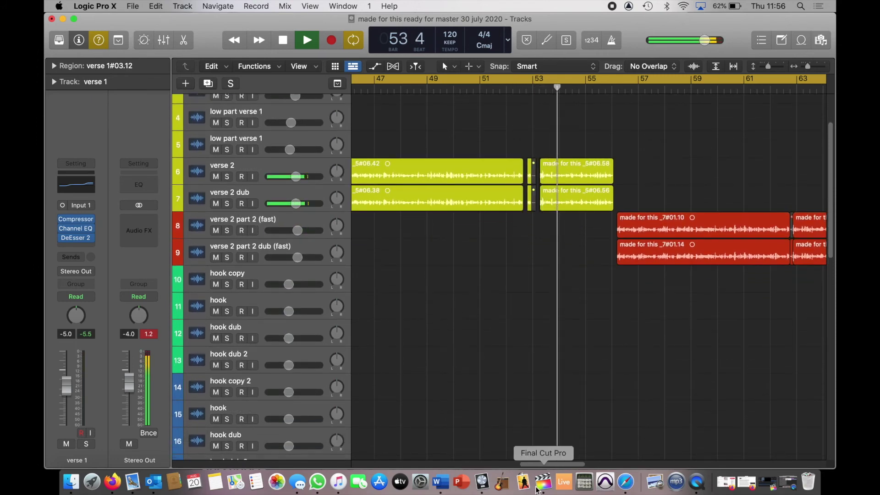
drag(537, 464, 549, 465)
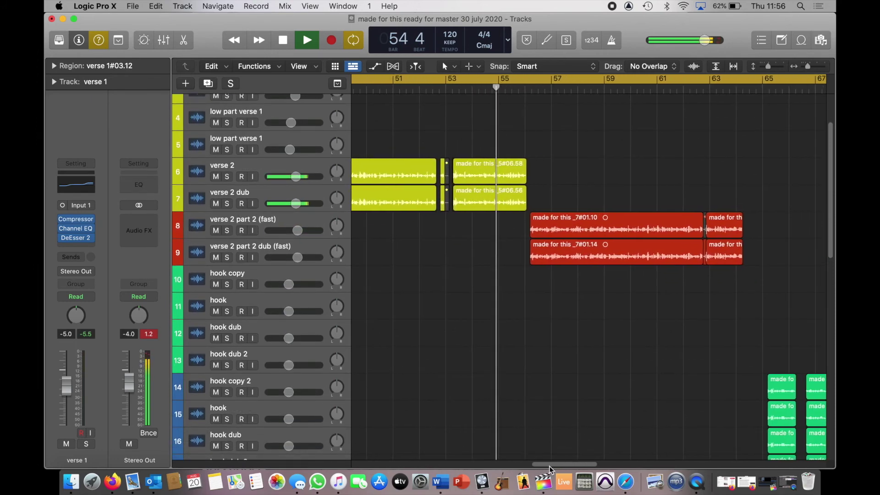
scroll(573, 381, down, 4)
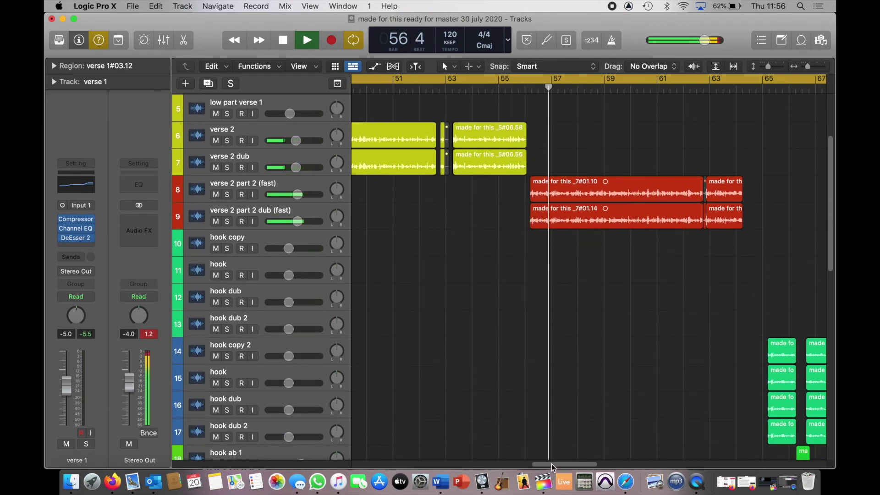
drag(551, 464, 578, 468)
scroll(396, 374, down, 3)
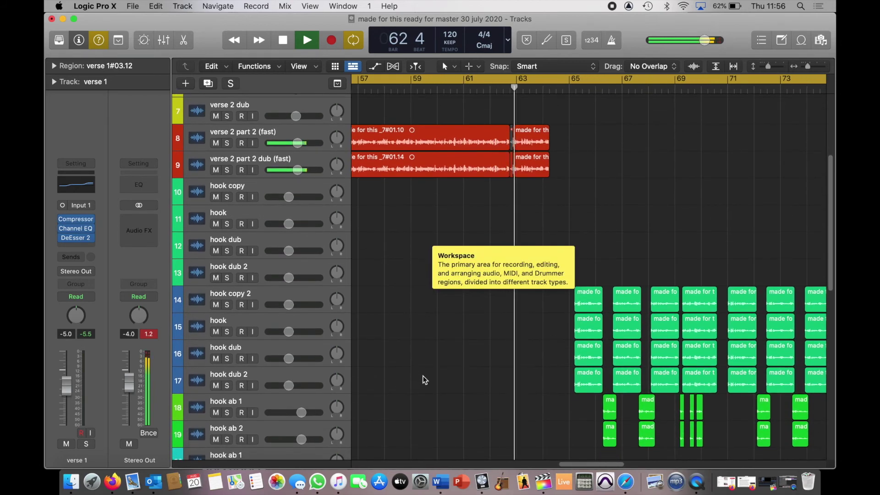
Step: Follow the playback into the second hook, examining its hook and hook ab layers and the outro regions
scroll(482, 397, down, 4)
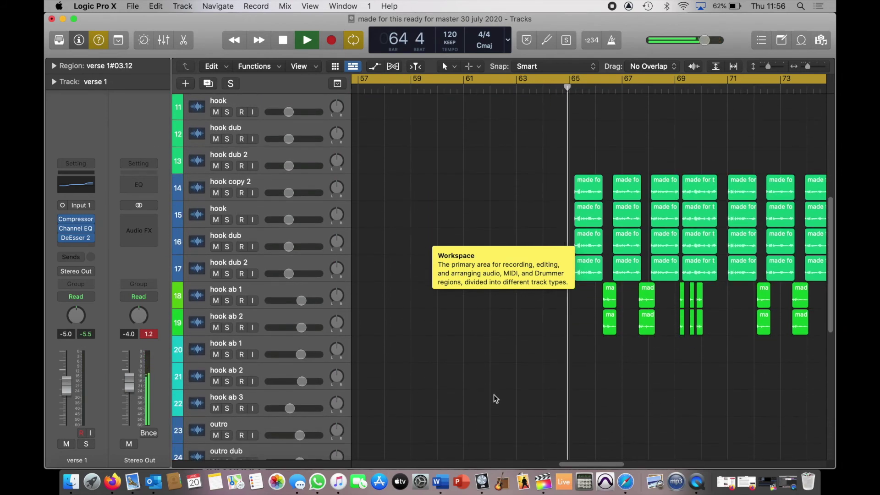
scroll(496, 395, down, 1)
drag(567, 464, 590, 464)
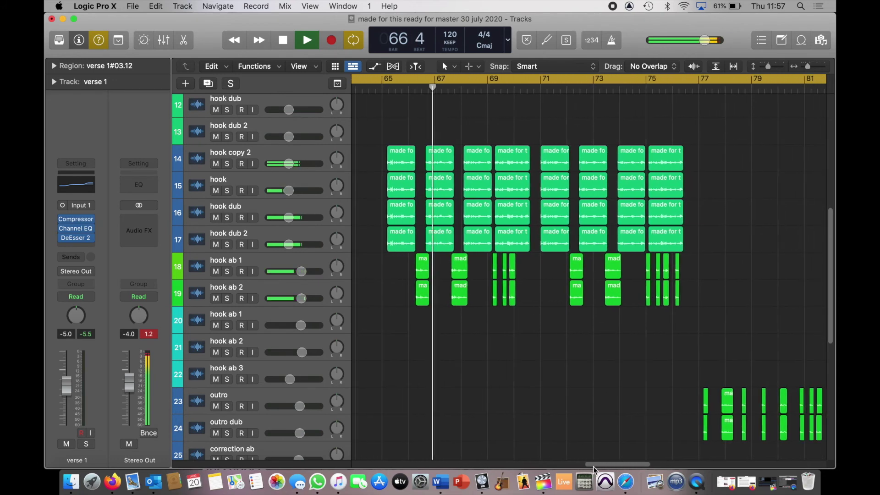
scroll(587, 426, down, 1)
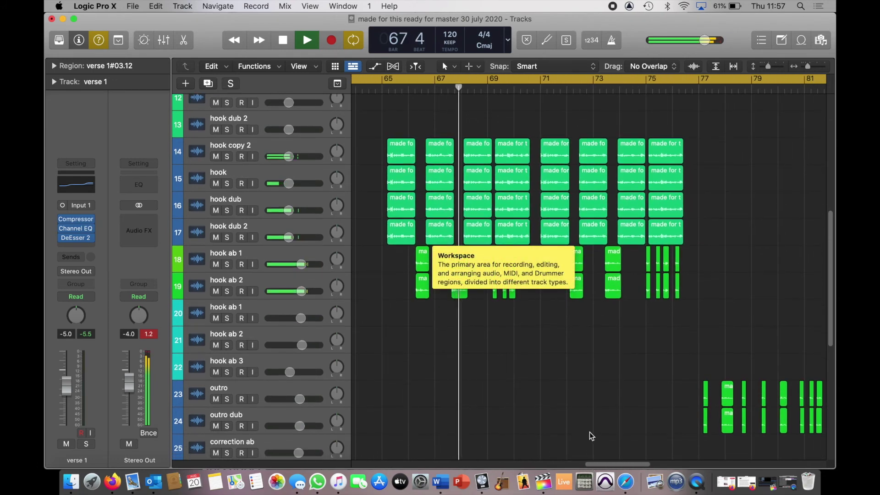
scroll(605, 428, down, 1)
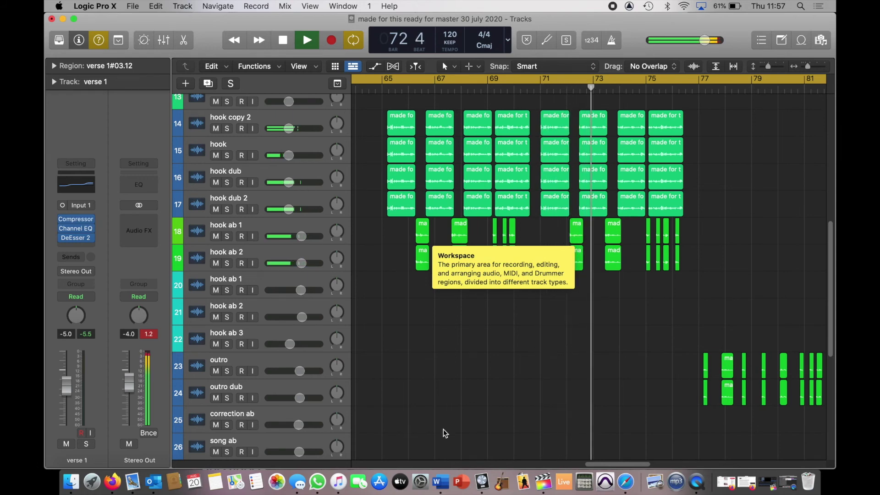
Step: Follow the playback from the second hook through the outro and outro dub regions, and stop the song after they end
scroll(486, 401, down, 1)
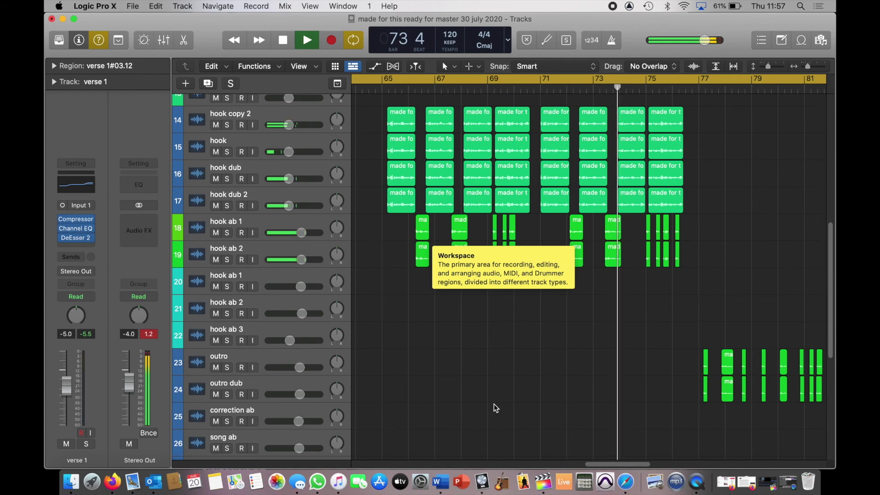
scroll(518, 387, down, 3)
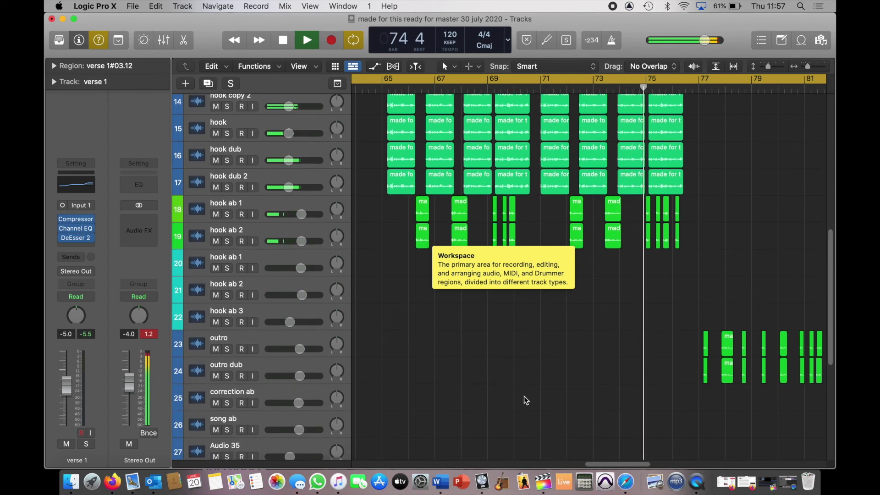
scroll(530, 398, down, 1)
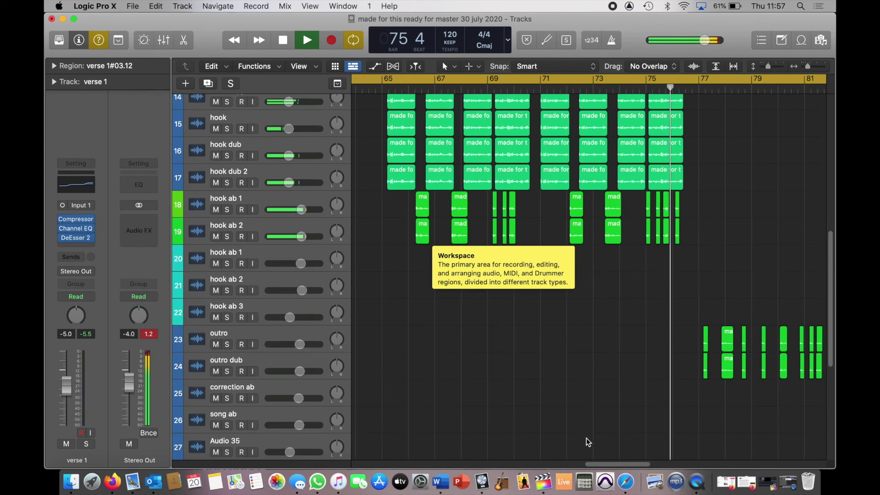
drag(599, 466, 644, 462)
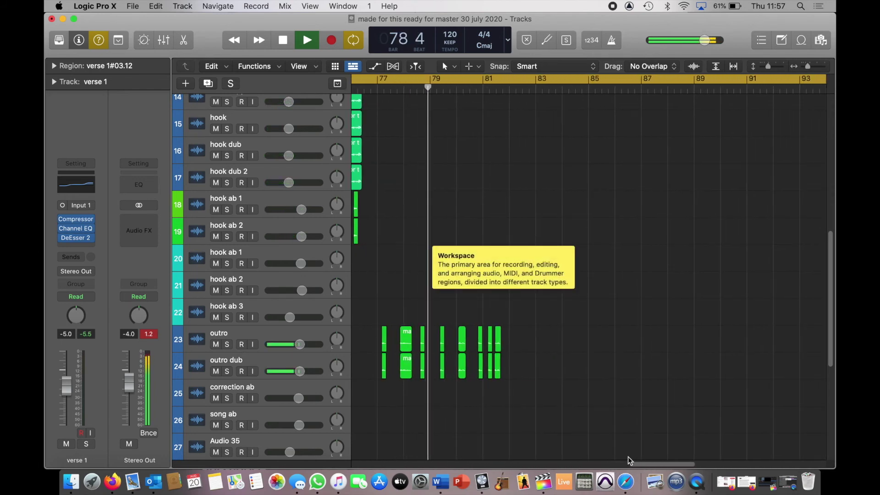
scroll(664, 394, down, 1)
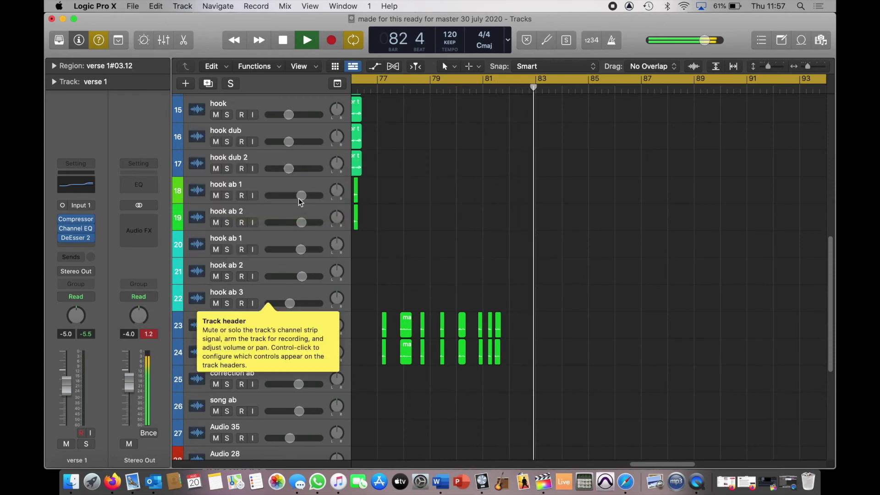
click(284, 40)
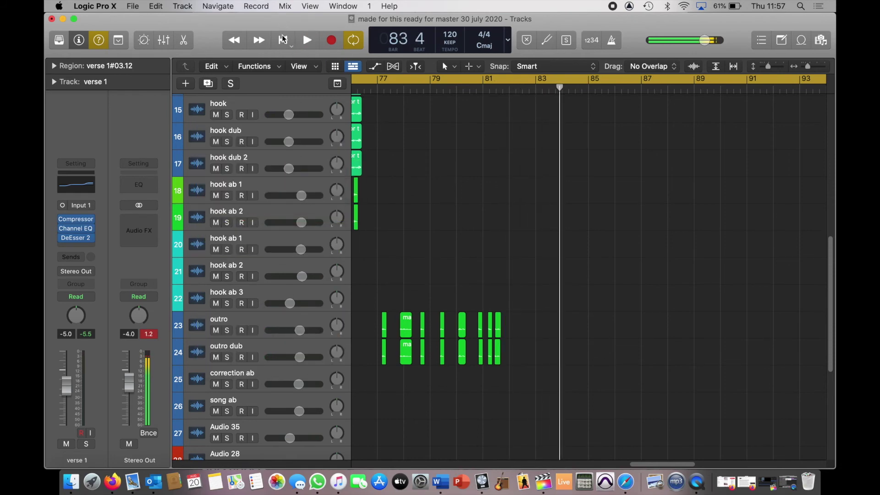
Step: Return the arrangement view to bar 1 and the verse 1 tracks at the start of the track list
drag(645, 464, 386, 476)
scroll(398, 192, up, 10)
scroll(399, 192, left, 5)
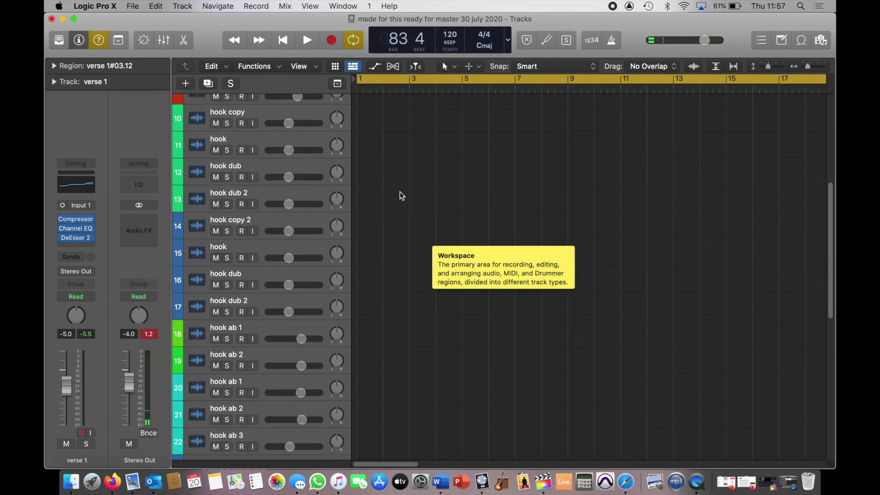
scroll(415, 203, up, 5)
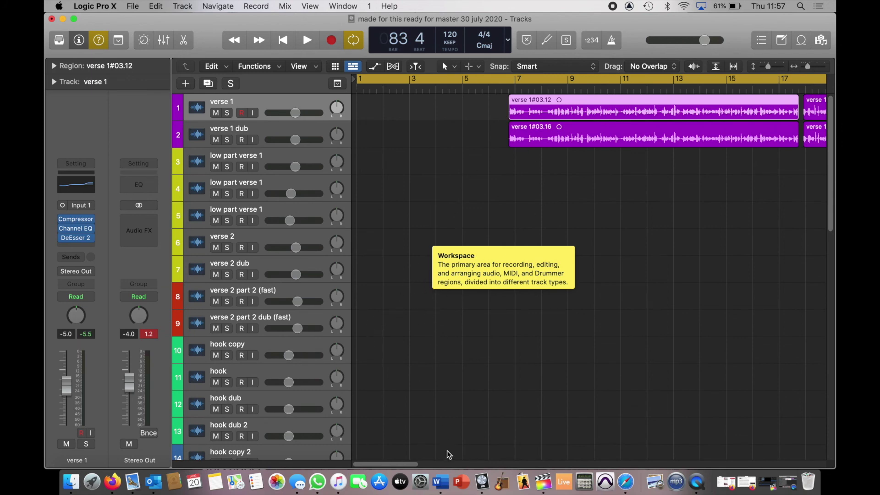
drag(403, 466, 376, 473)
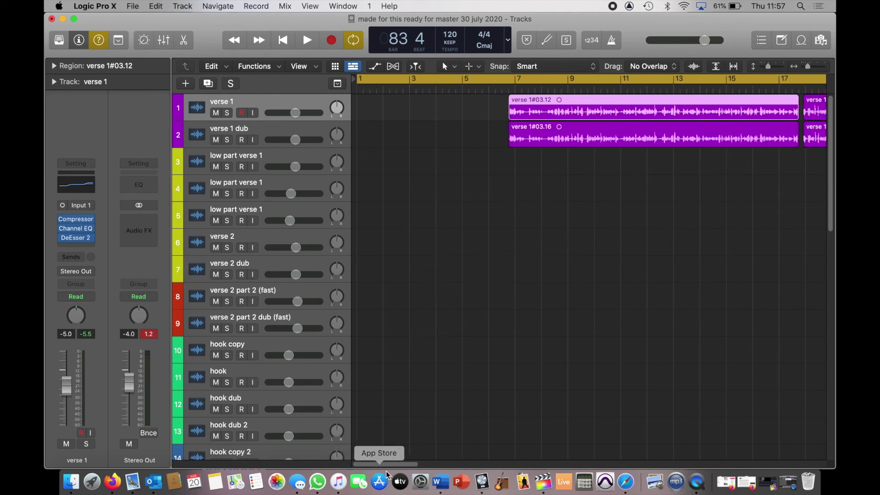
mouse_move(379, 465)
mouse_down()
mouse_move(399, 467)
mouse_move(375, 468)
mouse_up()
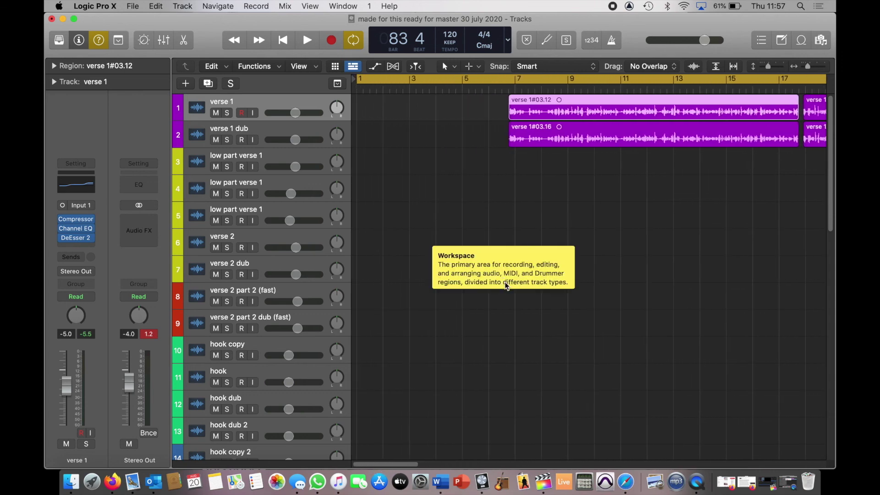